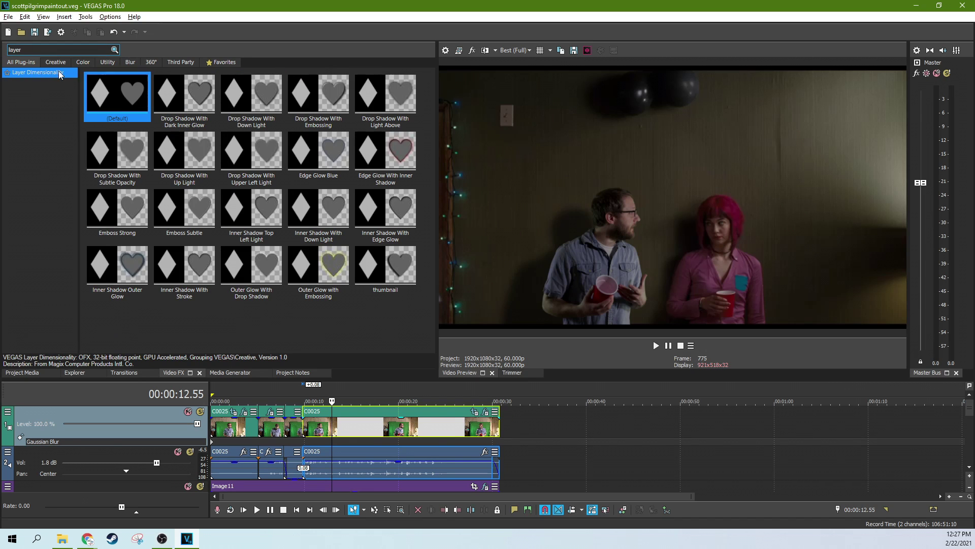
# Step: Preview the clips around 00:00:22.29 and solo the bottom video track, track 5
pyautogui.click(569, 431)
pyautogui.scroll(-2, 569, 431)
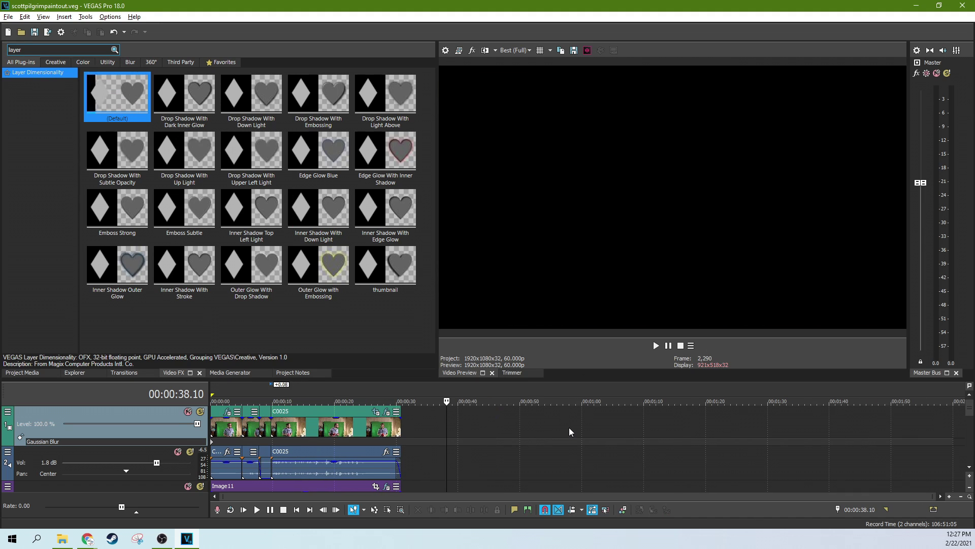
pyautogui.click(350, 430)
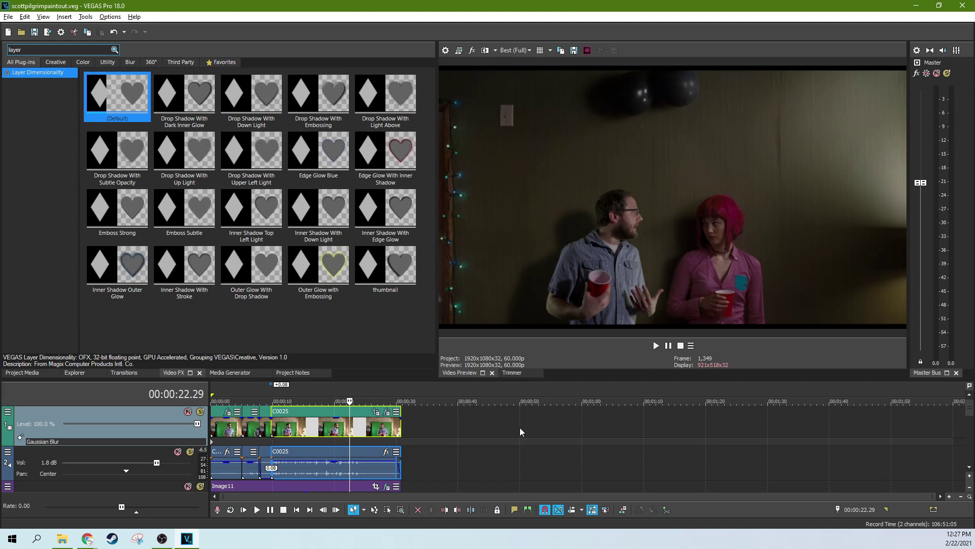
pyautogui.click(488, 431)
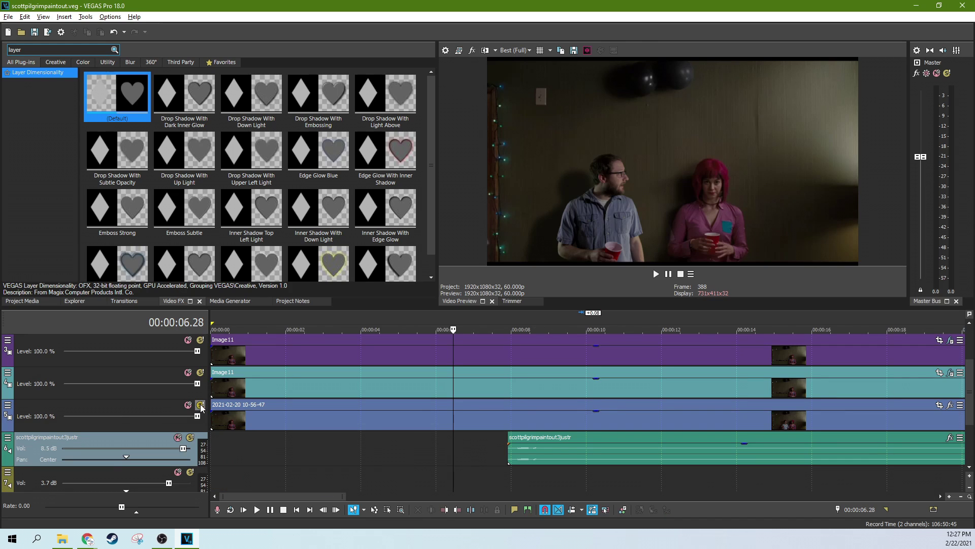
pyautogui.click(201, 405)
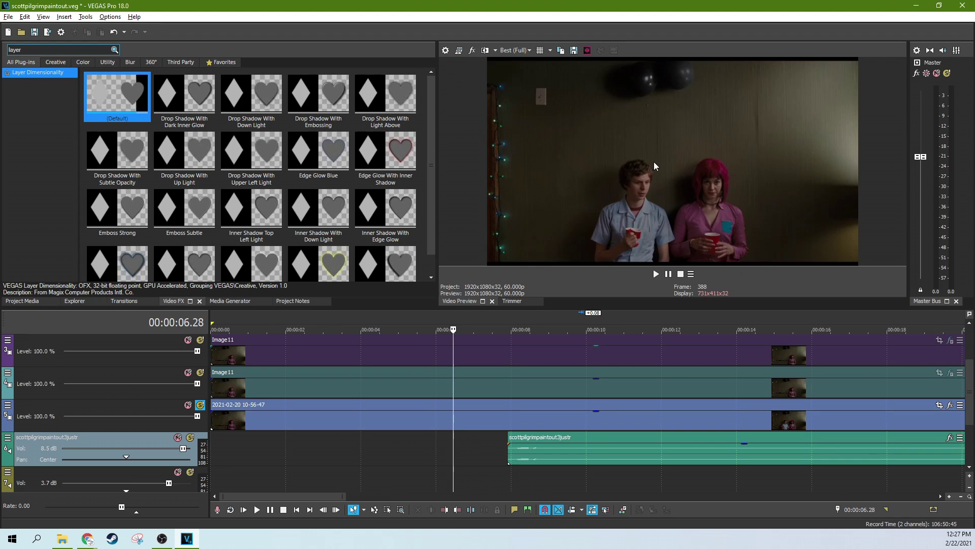
# Step: Unsolo track 5, select the Image11 event, and bring up clip C0025's effects chain
pyautogui.click(206, 408)
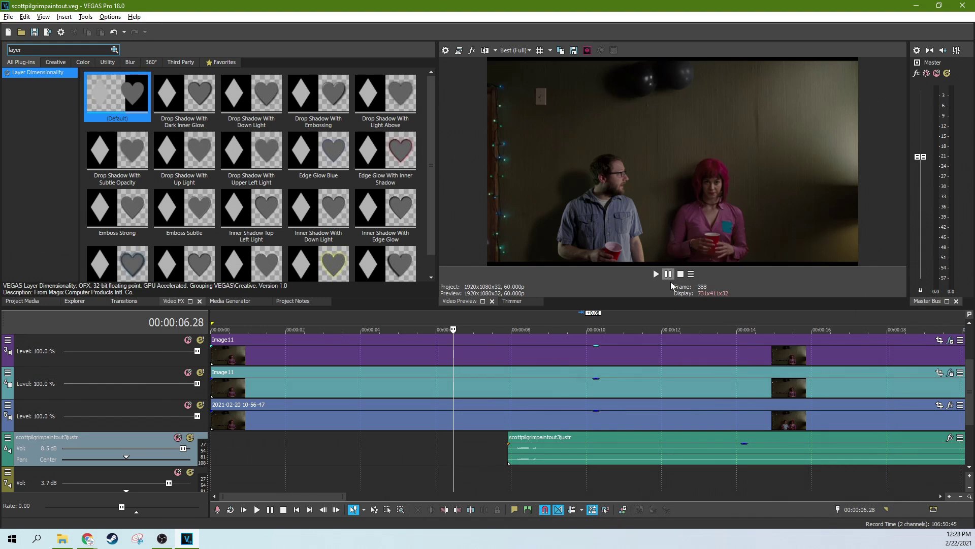
pyautogui.click(649, 350)
pyautogui.scroll(-2, 746, 358)
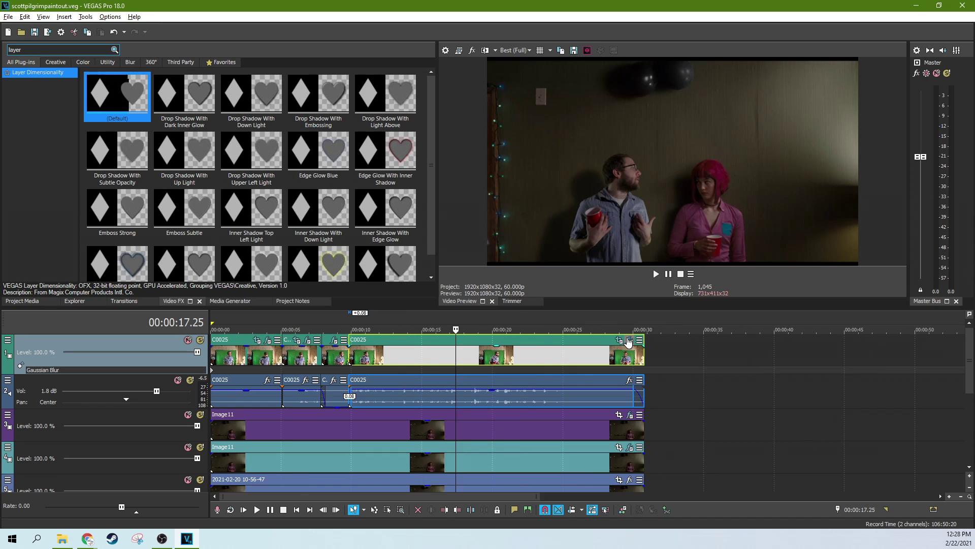
pyautogui.click(630, 341)
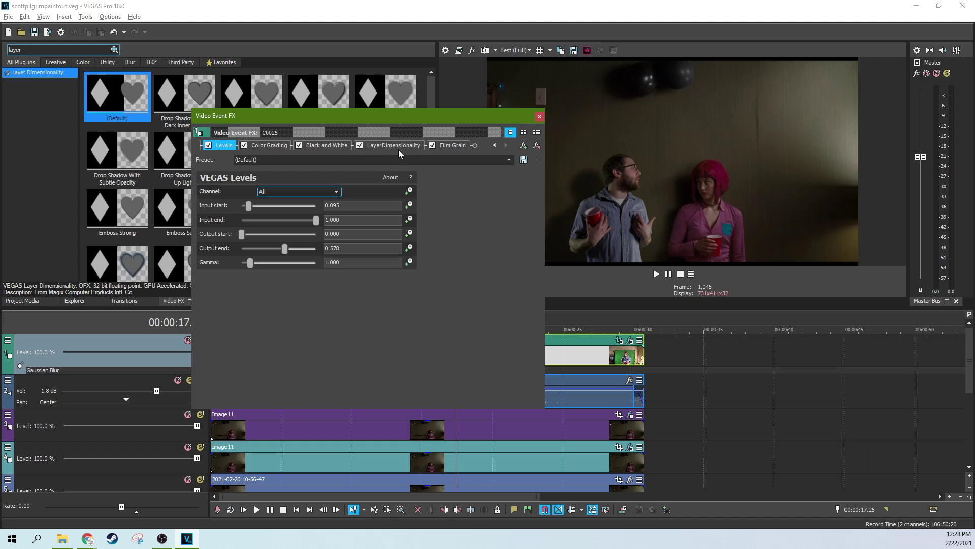
# Step: Place C0025's LayerDimensionality after Film Grain, compare it bypassed, and close Video Event FX
pyautogui.click(396, 147)
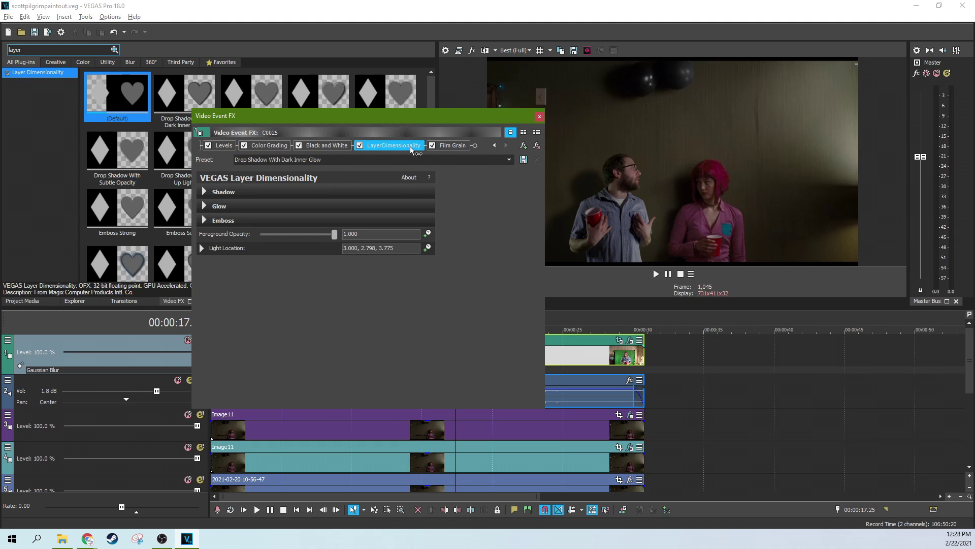
pyautogui.moveTo(411, 149); pyautogui.dragTo(475, 148)
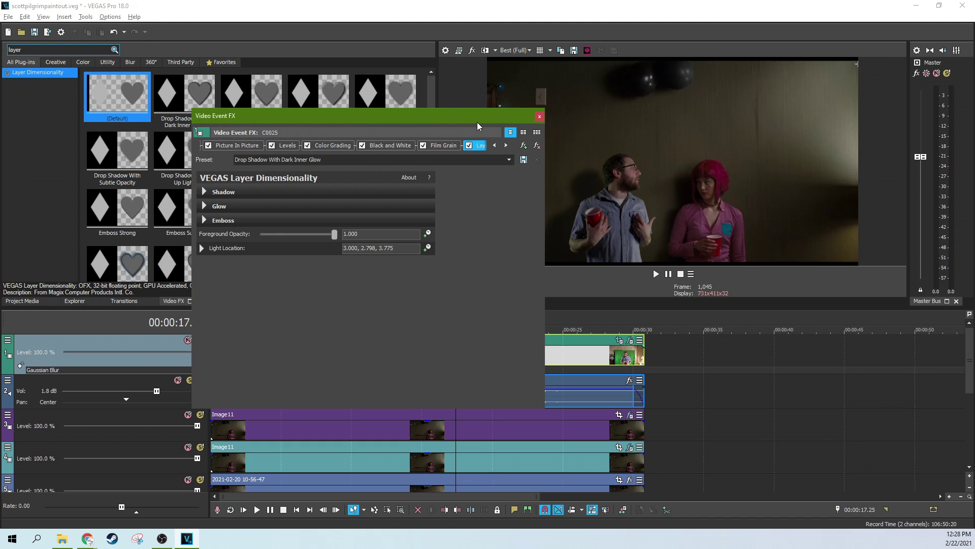
pyautogui.click(470, 145)
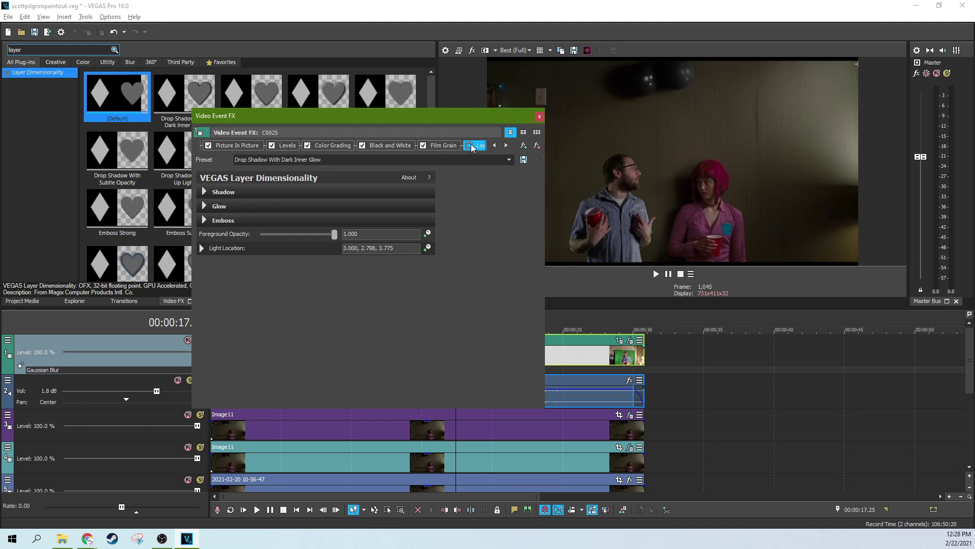
pyautogui.click(469, 145)
pyautogui.moveTo(469, 122); pyautogui.dragTo(375, 106)
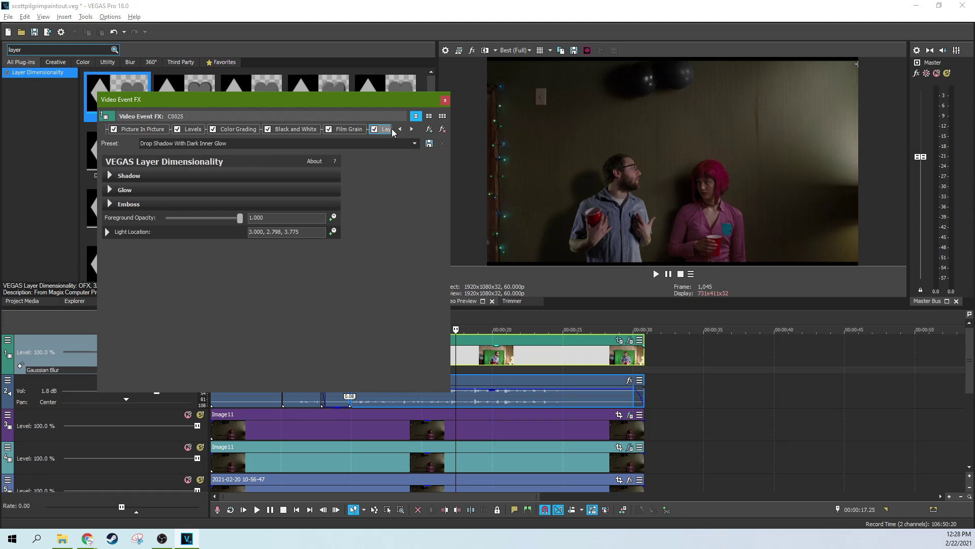
pyautogui.click(445, 100)
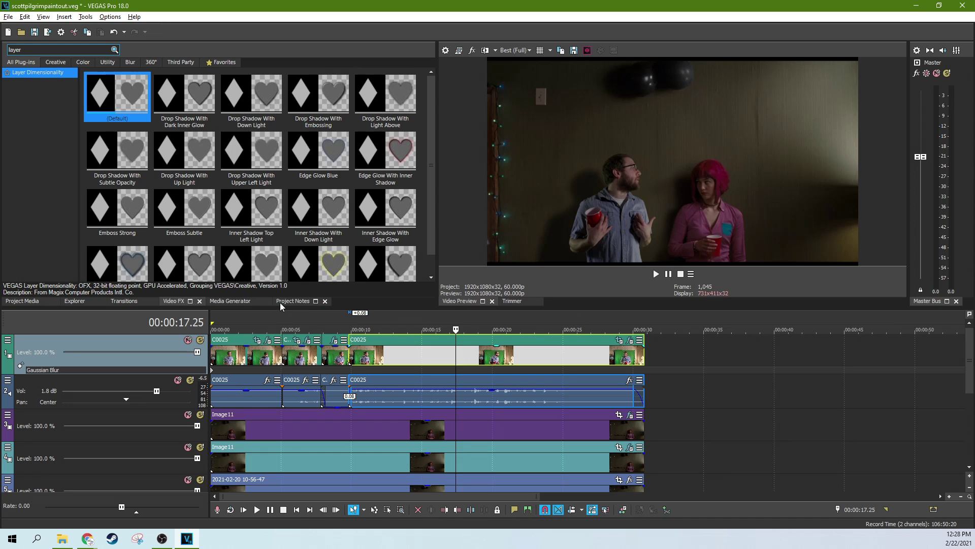
# Step: Insert a new top video track at 00:00:26.43 and add the (Default) Titles & Text preset
pyautogui.click(230, 301)
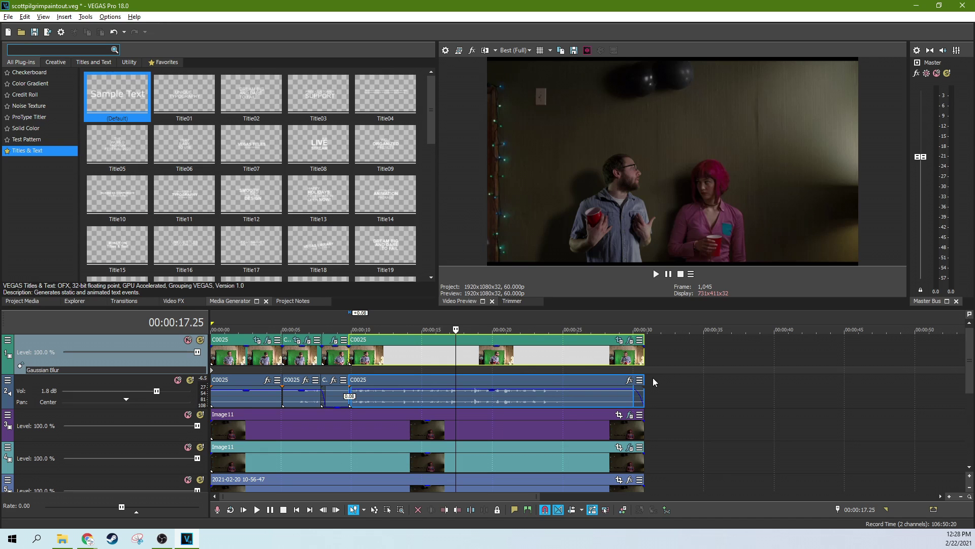
pyautogui.click(587, 358)
pyautogui.hotkey('ctrl', 'shift', 'q')
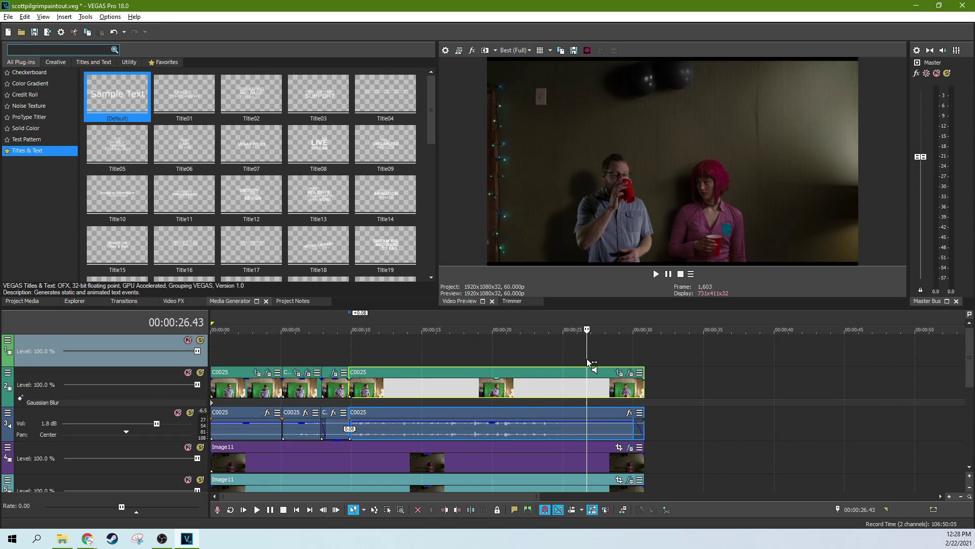
pyautogui.hotkey('ctrl', 's')
pyautogui.moveTo(197, 127); pyautogui.dragTo(452, 337)
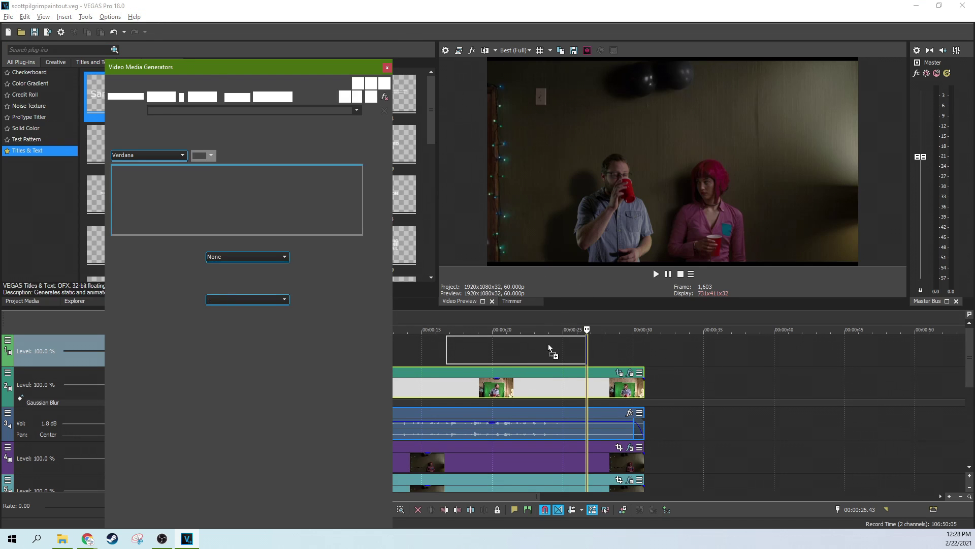
# Step: Raise the 'Sample Text' title in the frame to location 0.54, 0.66 and close its settings
pyautogui.click(548, 343)
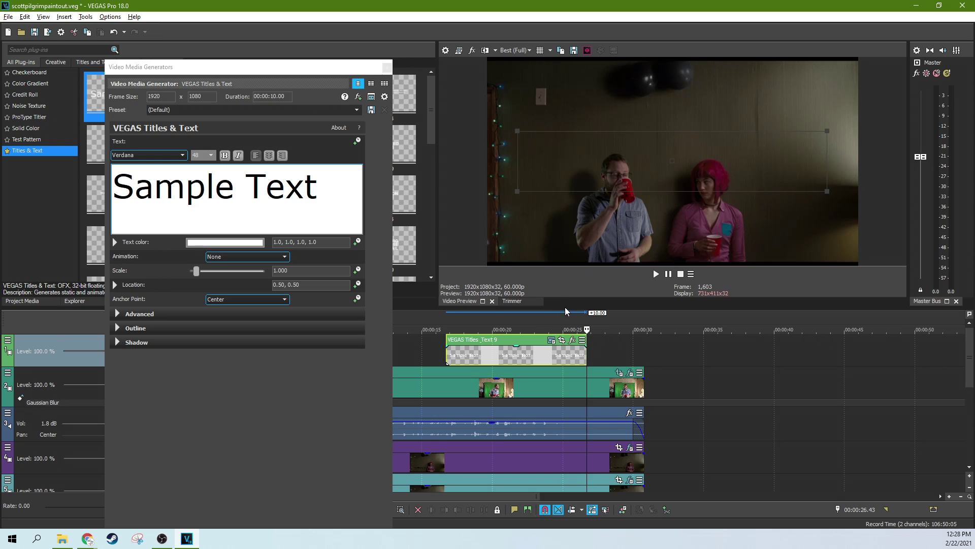
pyautogui.click(547, 365)
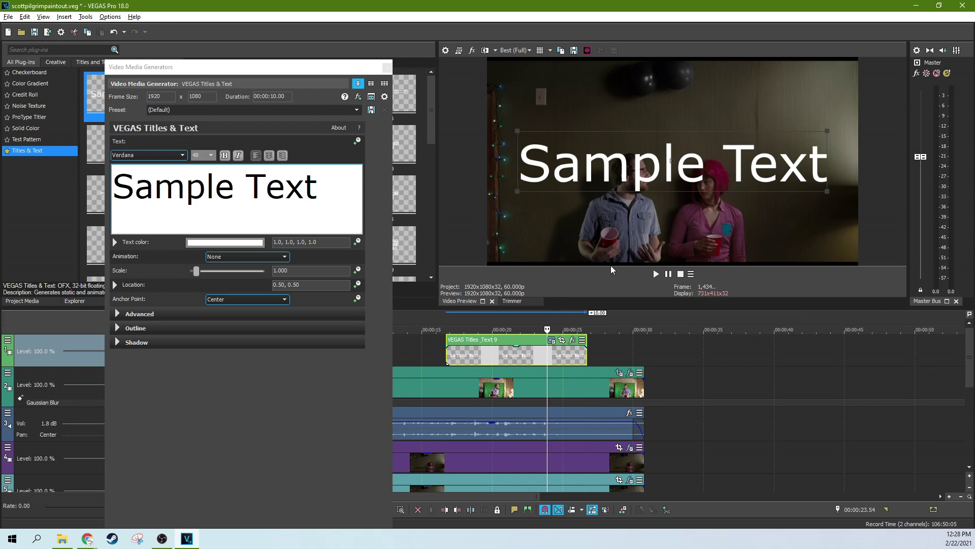
pyautogui.moveTo(686, 183); pyautogui.dragTo(685, 142)
pyautogui.click(387, 67)
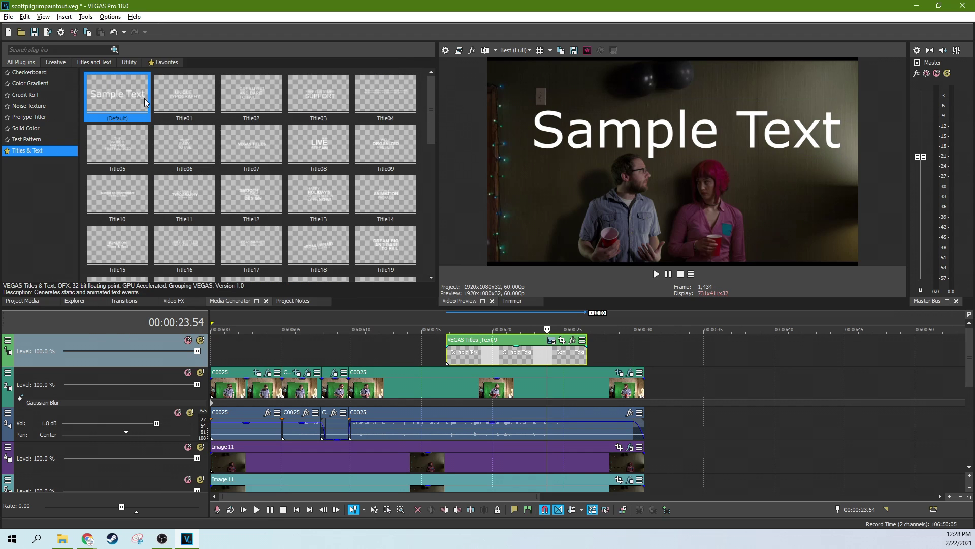
# Step: Apply Layer Dimensionality 'Drop Shadow With Subtle Opacity' to the title and compare it on and off
pyautogui.click(168, 299)
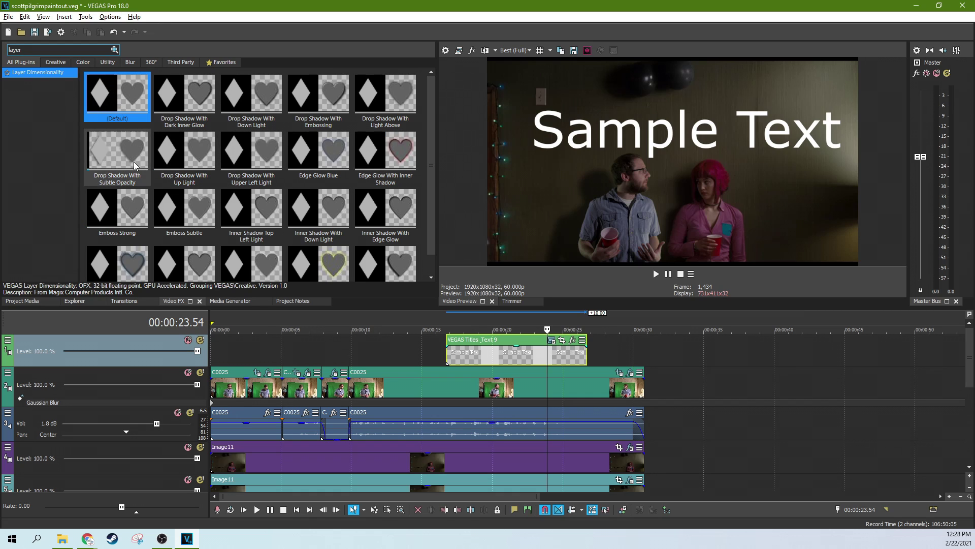
pyautogui.moveTo(132, 154); pyautogui.dragTo(488, 351)
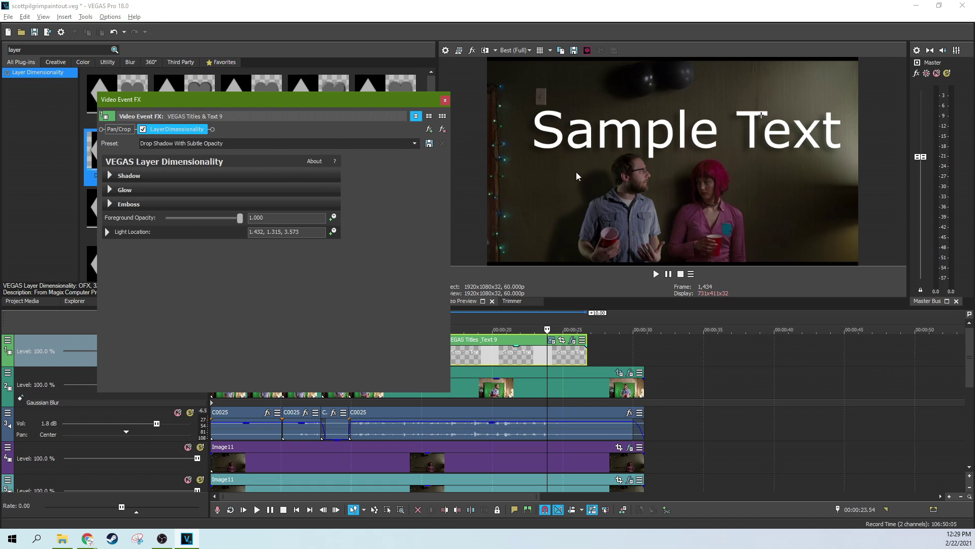
pyautogui.click(143, 129)
pyautogui.click(143, 129)
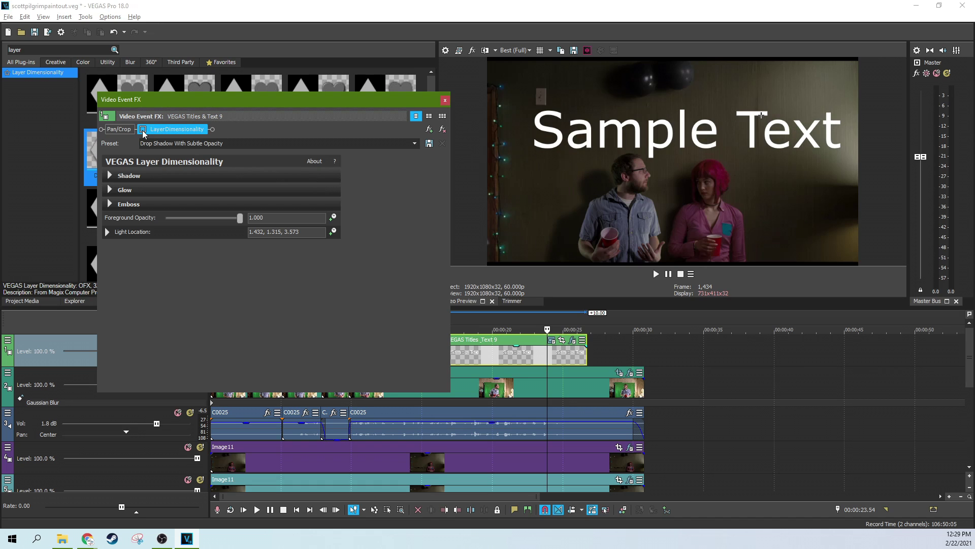
pyautogui.click(143, 130)
pyautogui.click(143, 130)
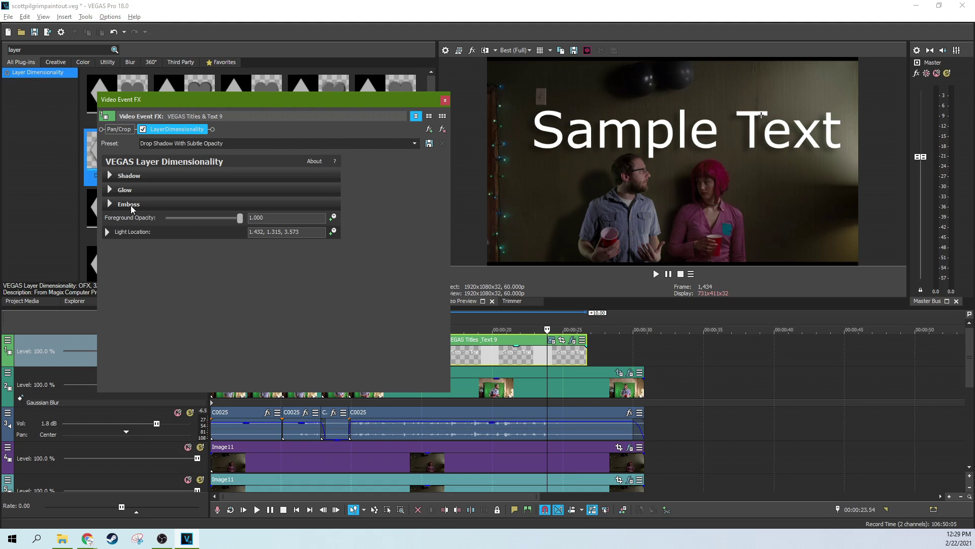
pyautogui.click(109, 204)
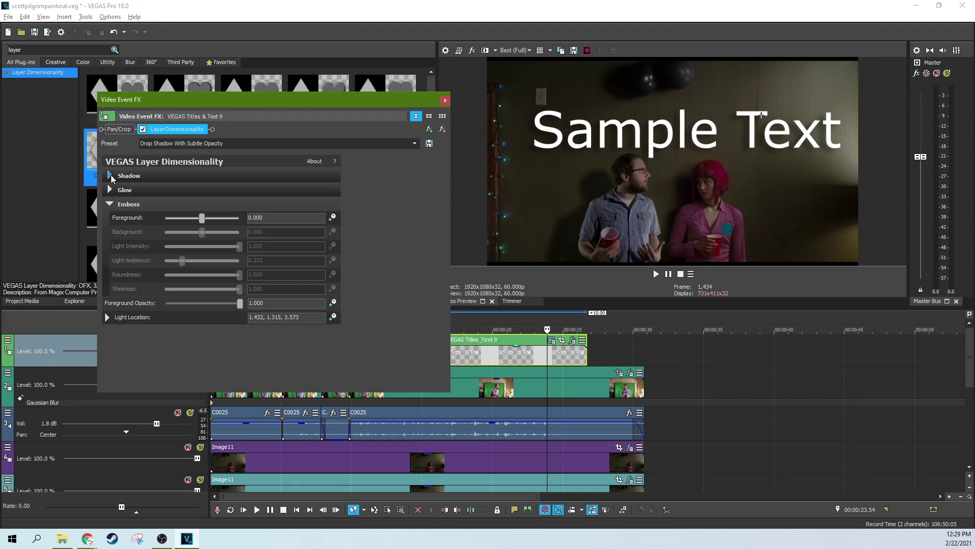
# Step: Set the title's drop shadow Height to 0.143 and Blur to 0.224
pyautogui.click(110, 175)
pyautogui.click(112, 243)
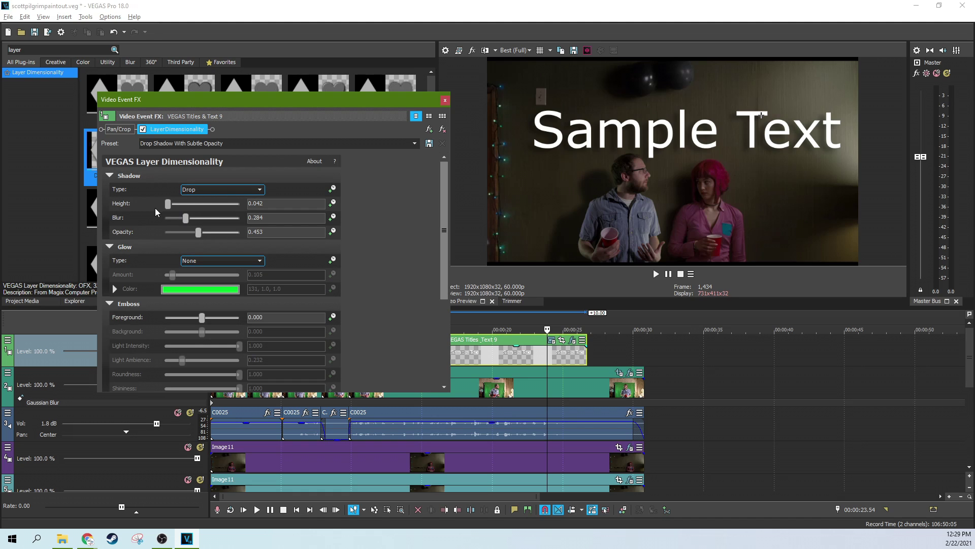
pyautogui.moveTo(169, 204); pyautogui.dragTo(183, 224)
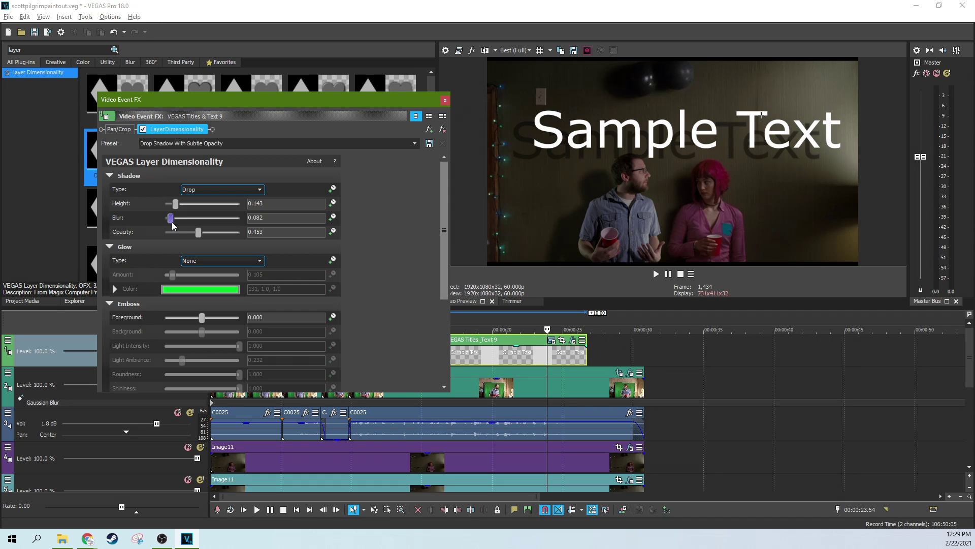
pyautogui.moveTo(168, 222); pyautogui.dragTo(181, 222)
# Step: Try an Inner green glow on the title with Glow Amount at full
pyautogui.moveTo(443, 227); pyautogui.dragTo(439, 247)
pyautogui.click(208, 251)
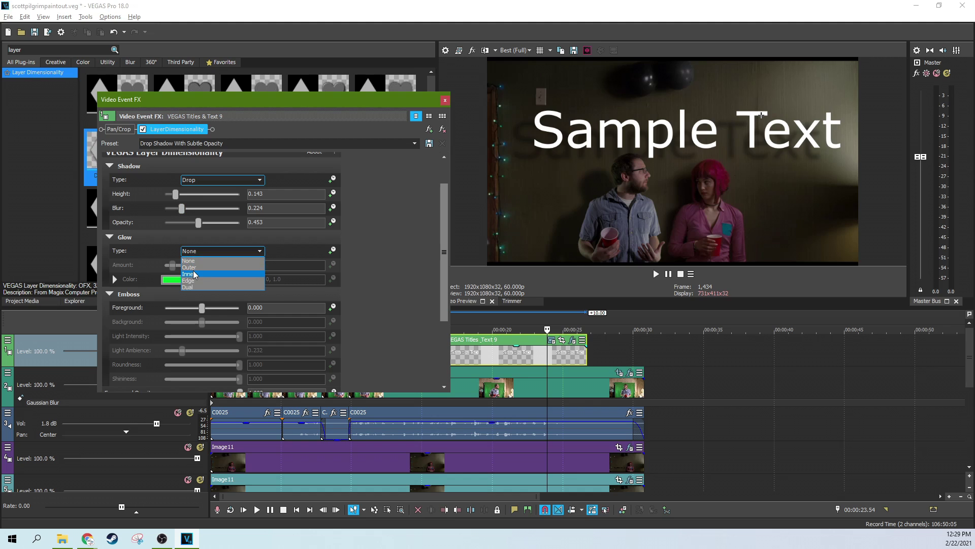
pyautogui.click(194, 274)
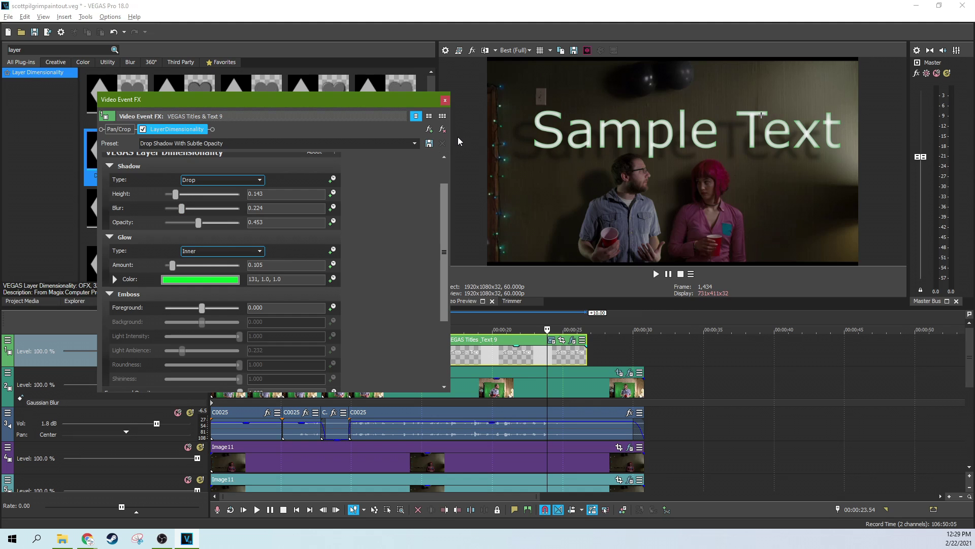
pyautogui.click(190, 280)
pyautogui.click(165, 324)
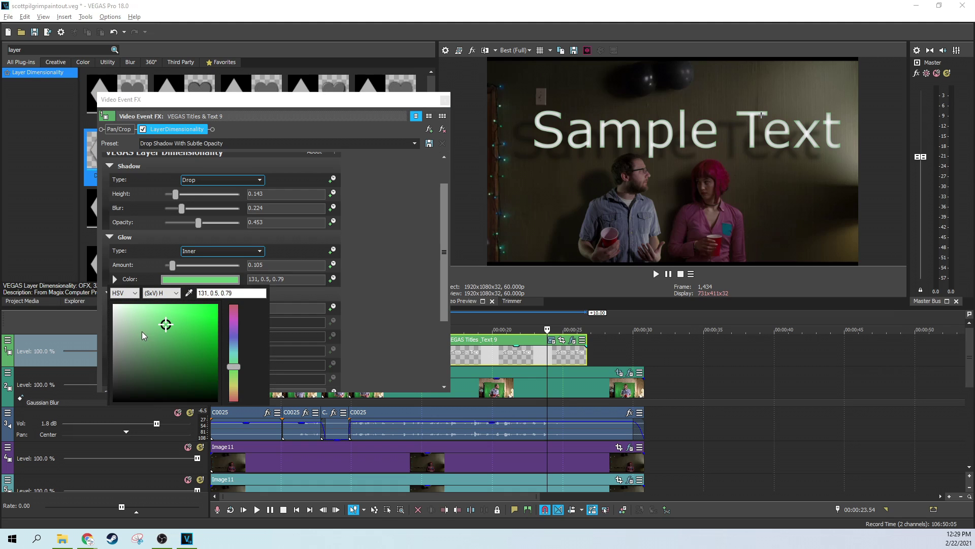
pyautogui.moveTo(175, 325); pyautogui.dragTo(217, 304)
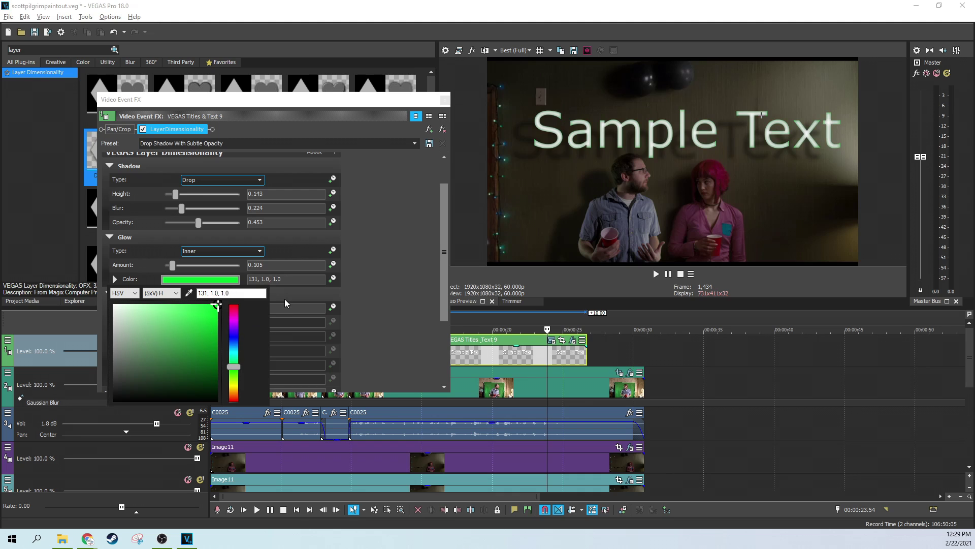
pyautogui.click(185, 273)
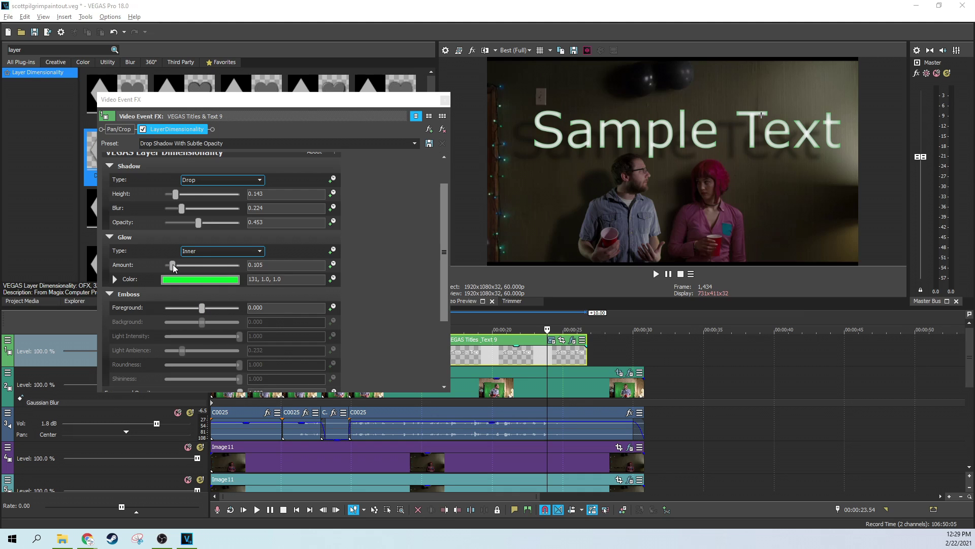
pyautogui.moveTo(173, 265); pyautogui.dragTo(240, 264)
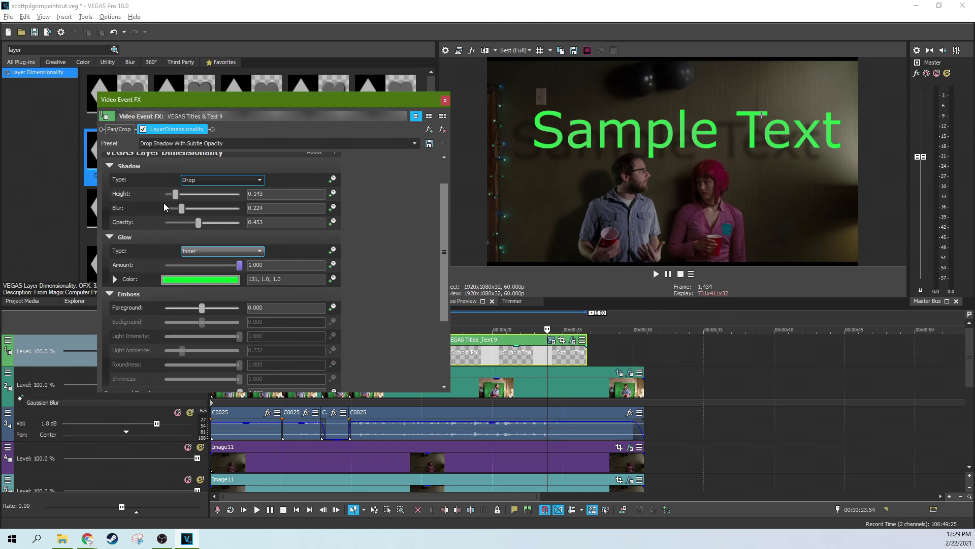
# Step: Compare the effect on and off, then set Glow Type to None
pyautogui.click(142, 129)
pyautogui.click(142, 129)
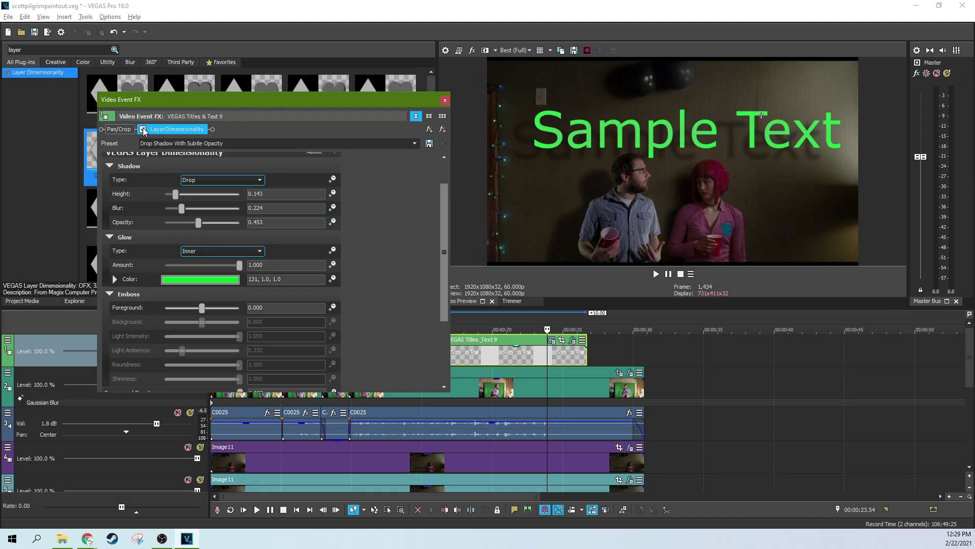
pyautogui.click(143, 129)
pyautogui.click(143, 129)
pyautogui.click(143, 129)
pyautogui.click(142, 129)
pyautogui.click(143, 129)
pyautogui.click(223, 251)
pyautogui.click(208, 260)
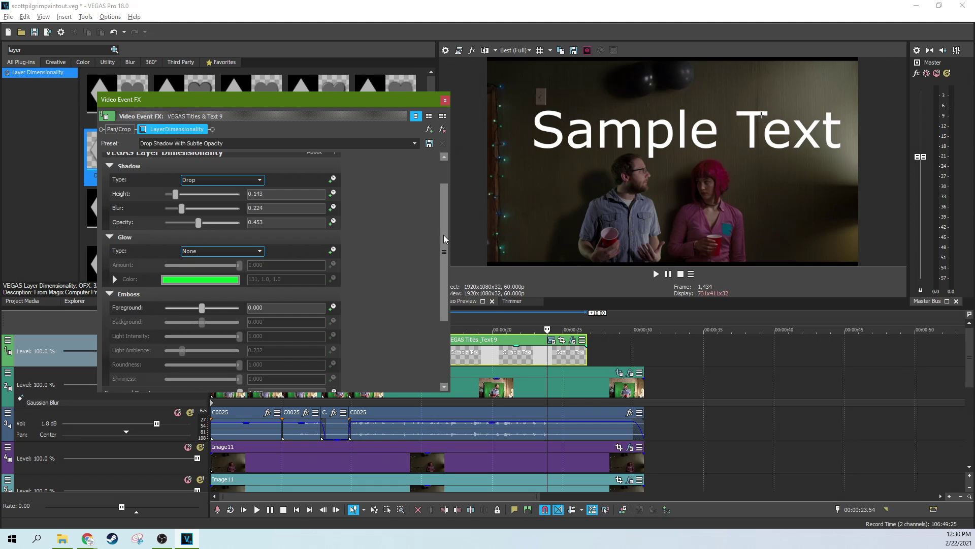
pyautogui.moveTo(447, 242); pyautogui.dragTo(155, 279)
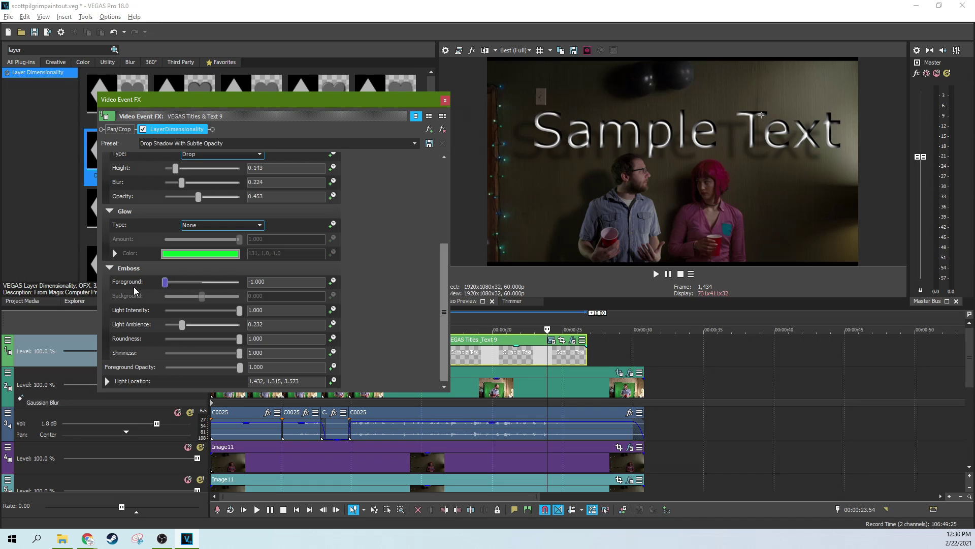
# Step: Sweep Emboss Foreground between -1.000 and 1.000, leaving it at 1.000
pyautogui.moveTo(165, 281); pyautogui.dragTo(299, 275)
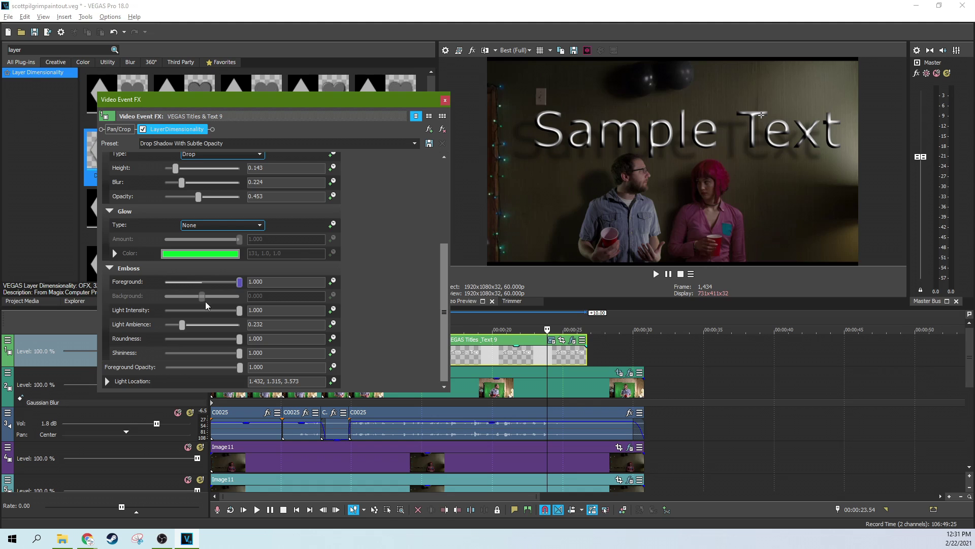
pyautogui.moveTo(240, 282); pyautogui.dragTo(143, 288)
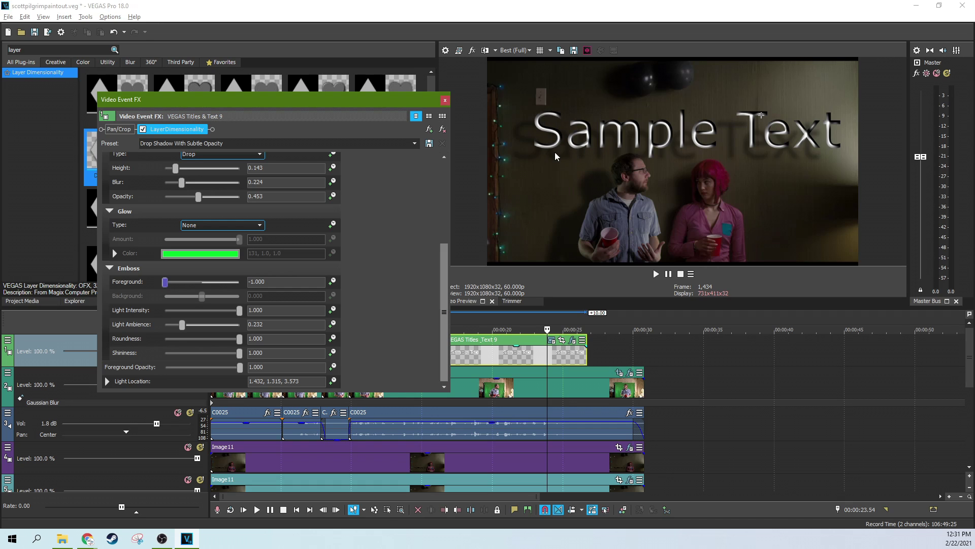
pyautogui.doubleClick(164, 281)
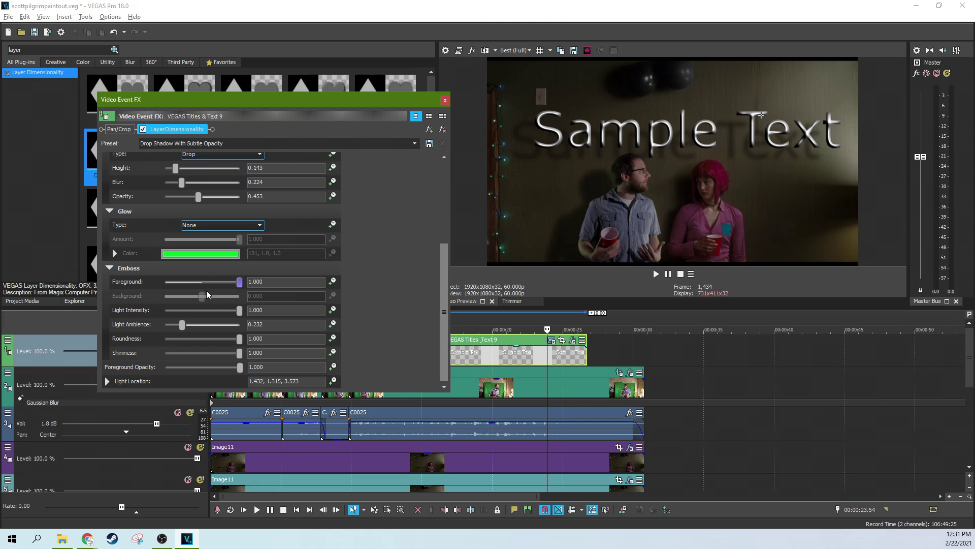
# Step: Keep Emboss Foreground at 1.000 and set Light Intensity 0.565, Light Ambience 0.558
pyautogui.moveTo(238, 285)
pyautogui.mouseDown()
pyautogui.moveTo(204, 283)
pyautogui.moveTo(222, 282)
pyautogui.mouseUp()
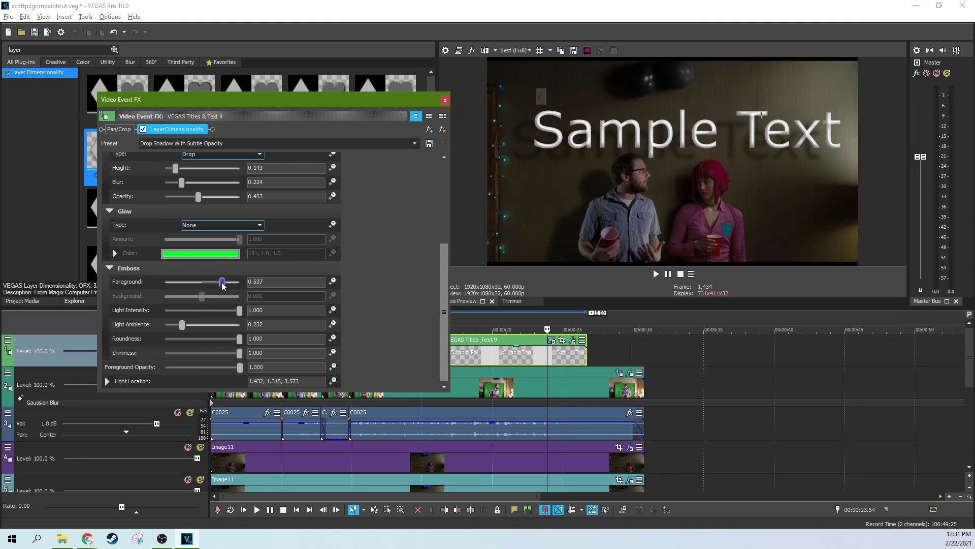
pyautogui.moveTo(222, 282); pyautogui.dragTo(207, 311)
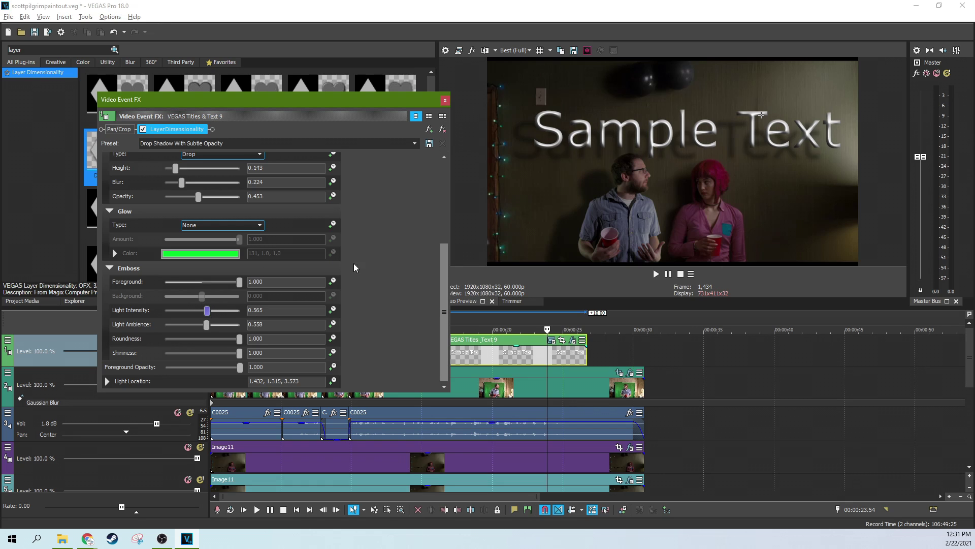
pyautogui.click(109, 268)
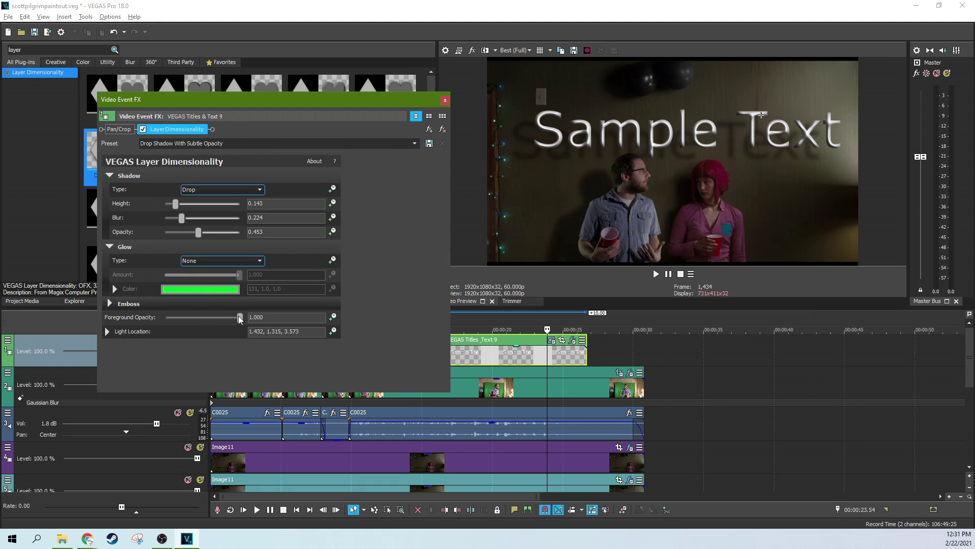
# Step: Move the emboss Light Location to -2.659, -1.045, 3.573 using the light widget
pyautogui.moveTo(240, 319)
pyautogui.mouseDown()
pyautogui.moveTo(174, 318)
pyautogui.moveTo(249, 317)
pyautogui.mouseUp()
pyautogui.click(111, 334)
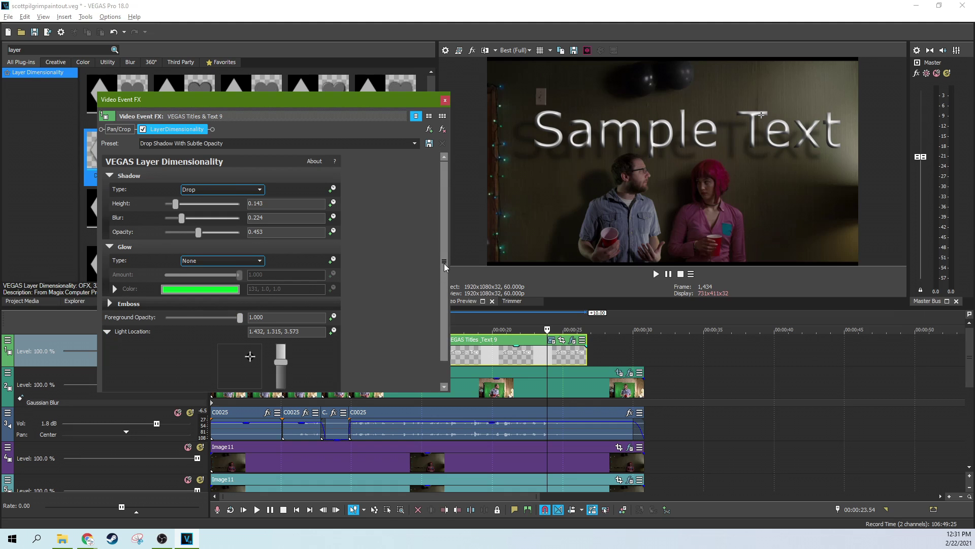
pyautogui.scroll(-1, 443, 311)
pyautogui.moveTo(250, 350); pyautogui.dragTo(205, 383)
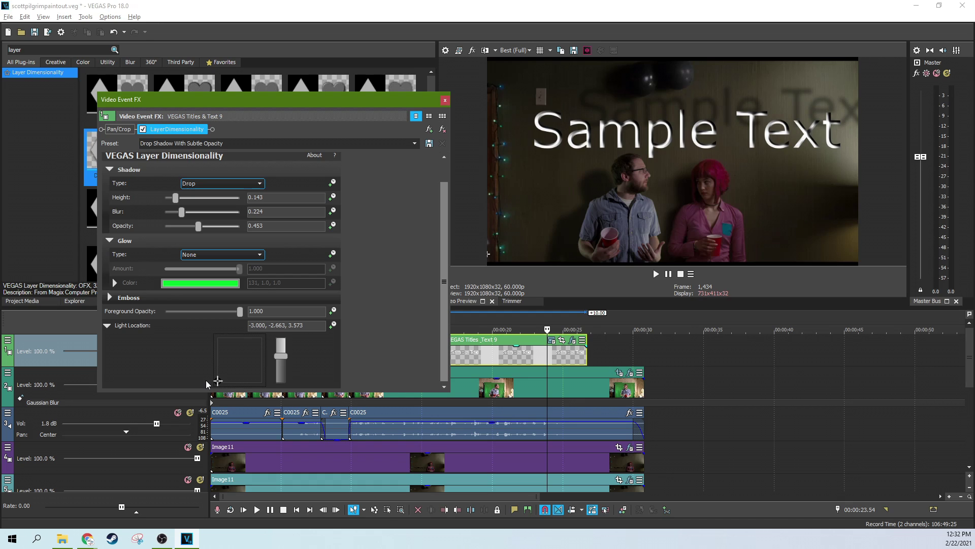
pyautogui.moveTo(205, 380); pyautogui.dragTo(220, 367)
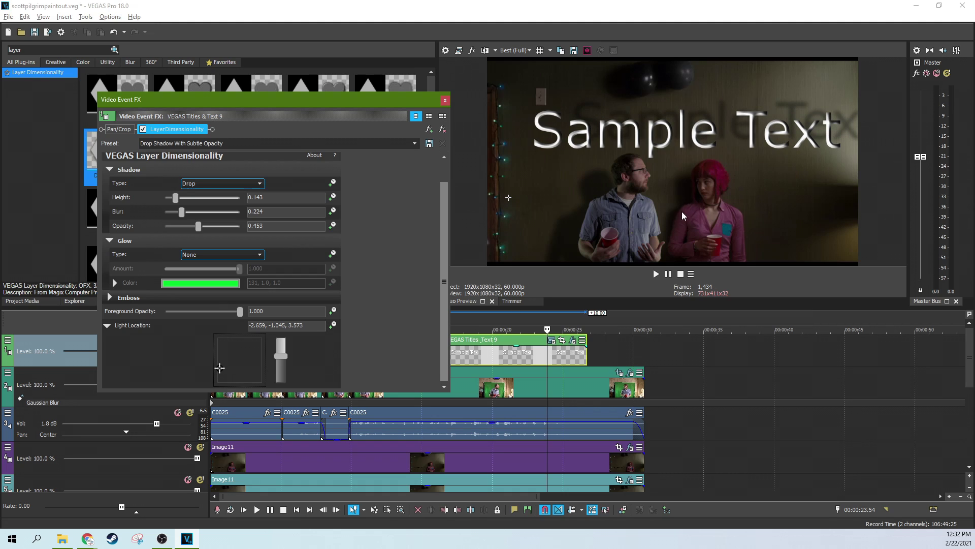
pyautogui.click(202, 451)
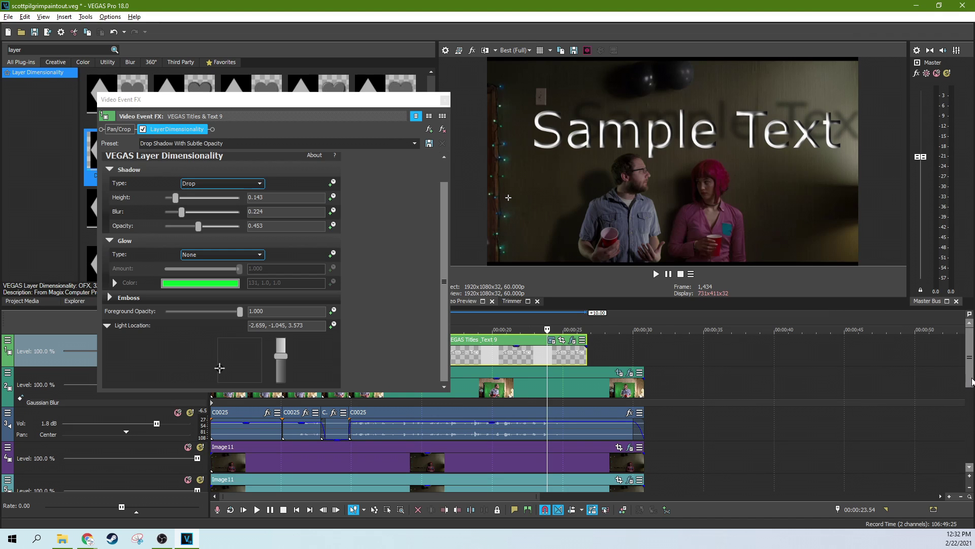
pyautogui.scroll(-4, 345, 447)
pyautogui.click(200, 404)
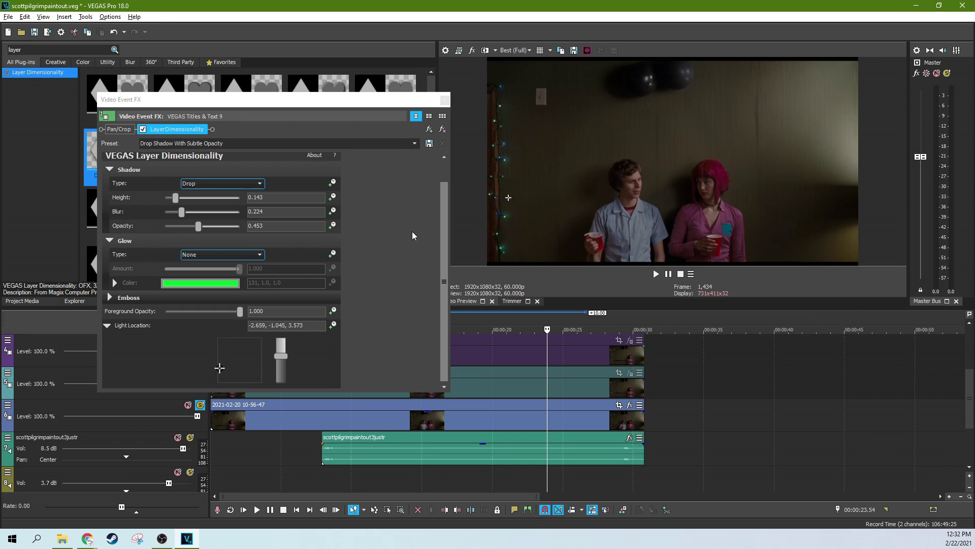
pyautogui.click(200, 405)
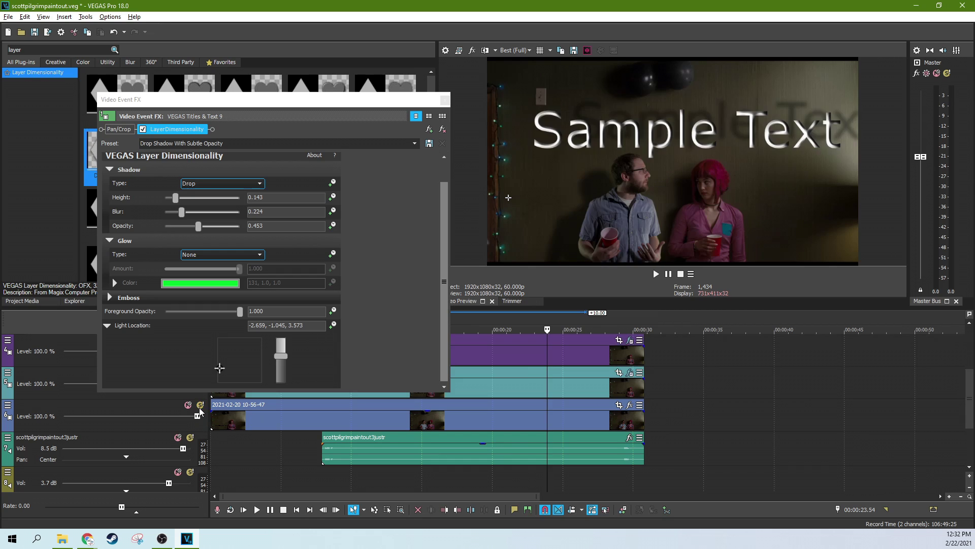
pyautogui.scroll(3, 962, 386)
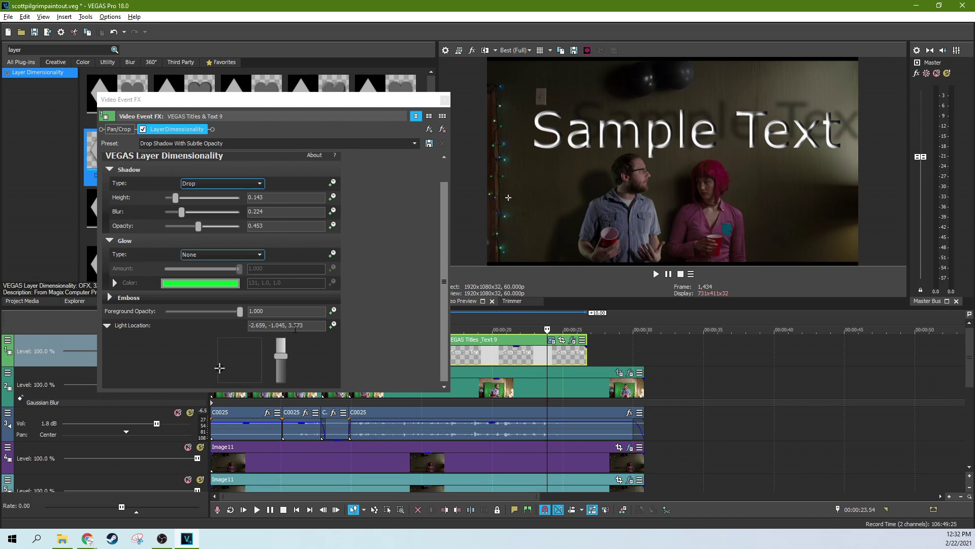
# Step: Drag the Sample Text Light Location crosshair until it reads 2.727, 2.124, 6.000
pyautogui.moveTo(220, 368); pyautogui.dragTo(287, 352)
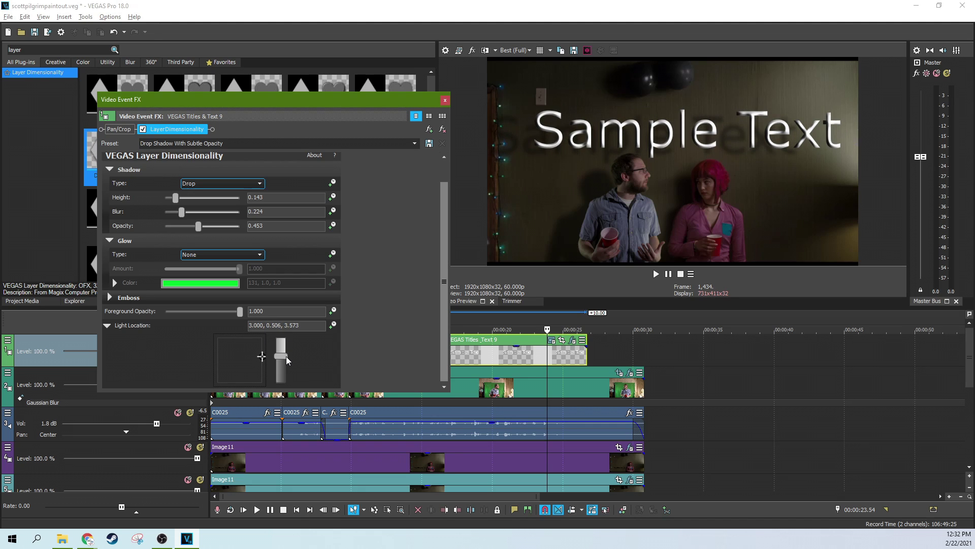
pyautogui.moveTo(286, 359); pyautogui.dragTo(287, 340)
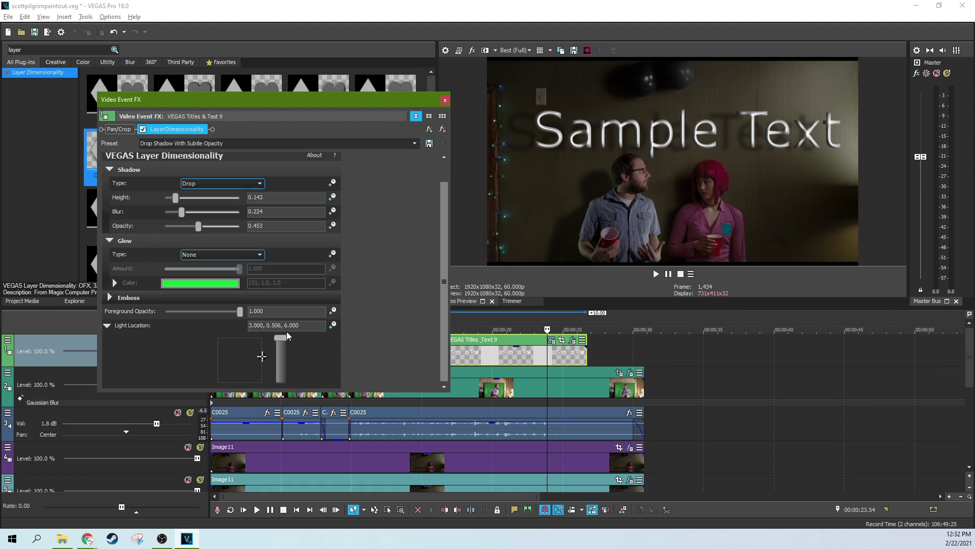
pyautogui.click(262, 355)
pyautogui.moveTo(262, 355); pyautogui.dragTo(262, 350)
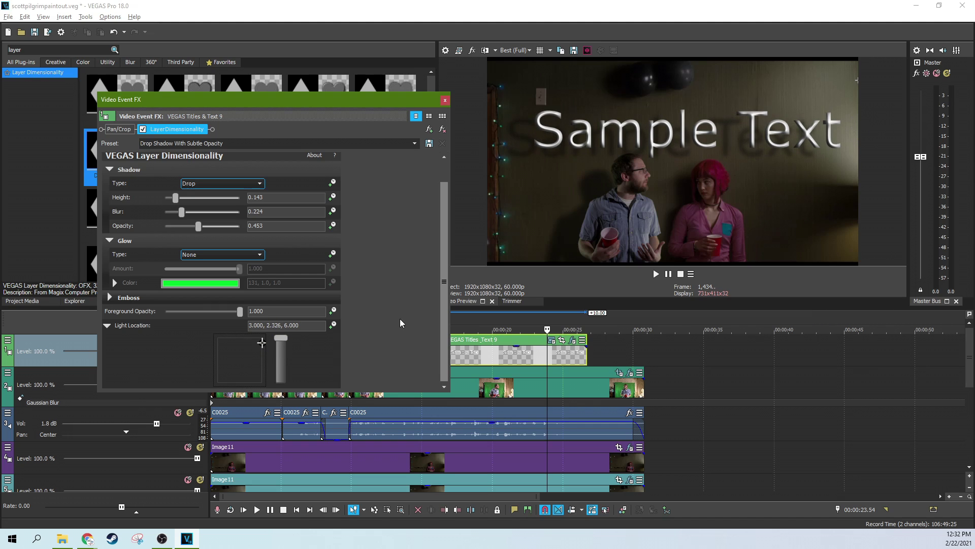
pyautogui.moveTo(445, 309); pyautogui.dragTo(443, 199)
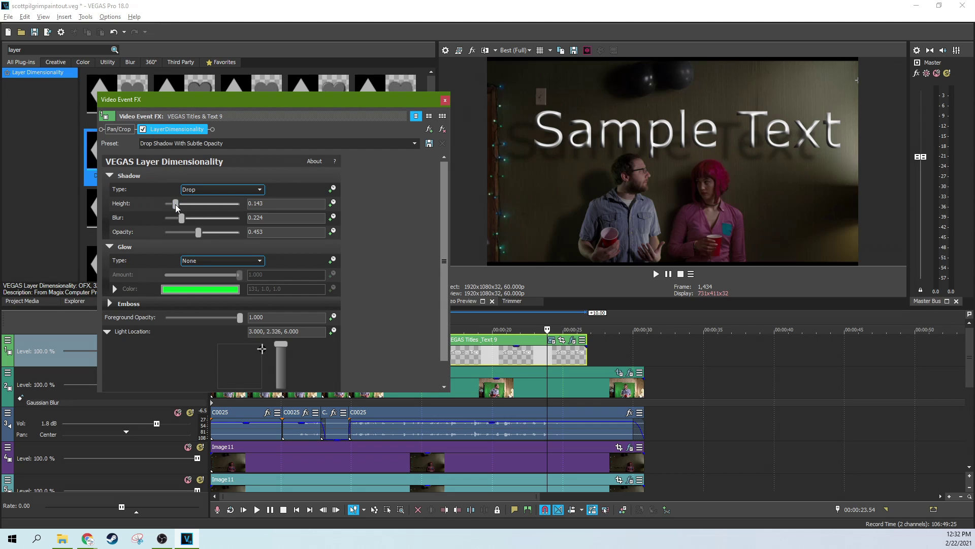
pyautogui.moveTo(176, 207); pyautogui.dragTo(171, 206)
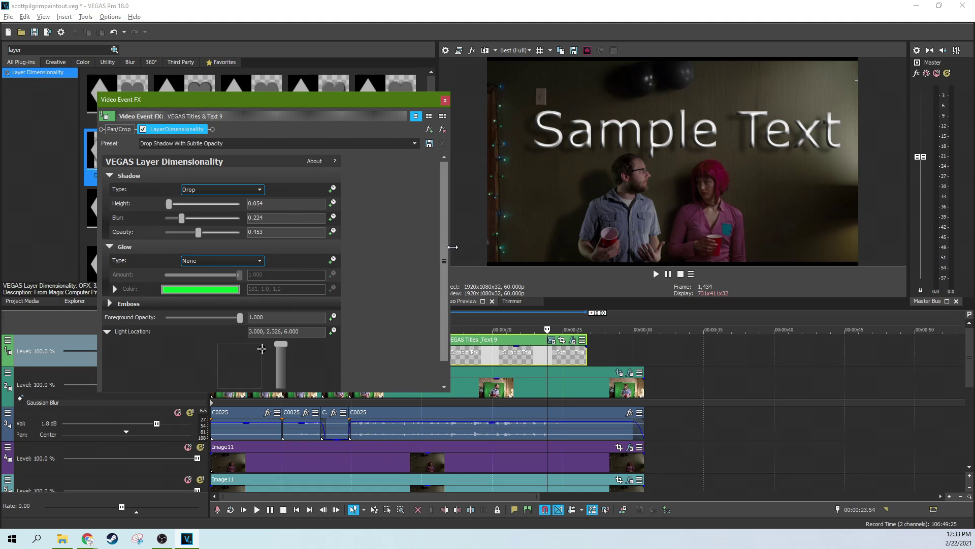
pyautogui.scroll(-1, 446, 247)
pyautogui.moveTo(282, 339); pyautogui.dragTo(283, 340)
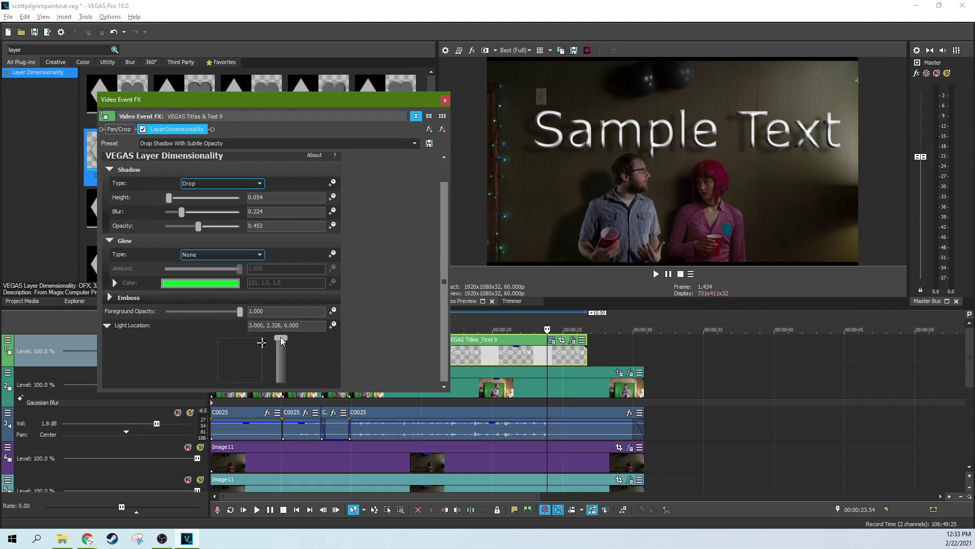
pyautogui.click(260, 350)
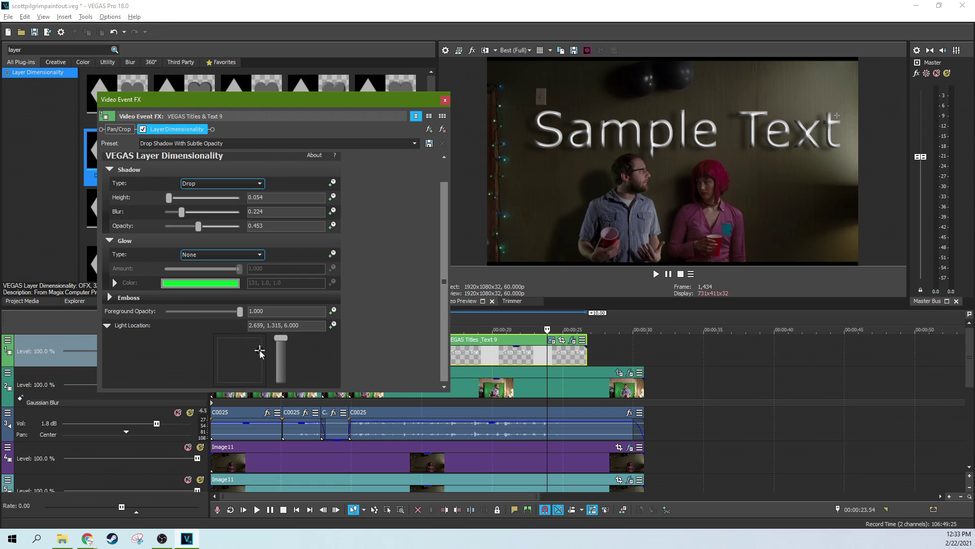
pyautogui.moveTo(260, 349)
pyautogui.mouseDown()
pyautogui.moveTo(282, 367)
pyautogui.moveTo(283, 340)
pyautogui.mouseUp()
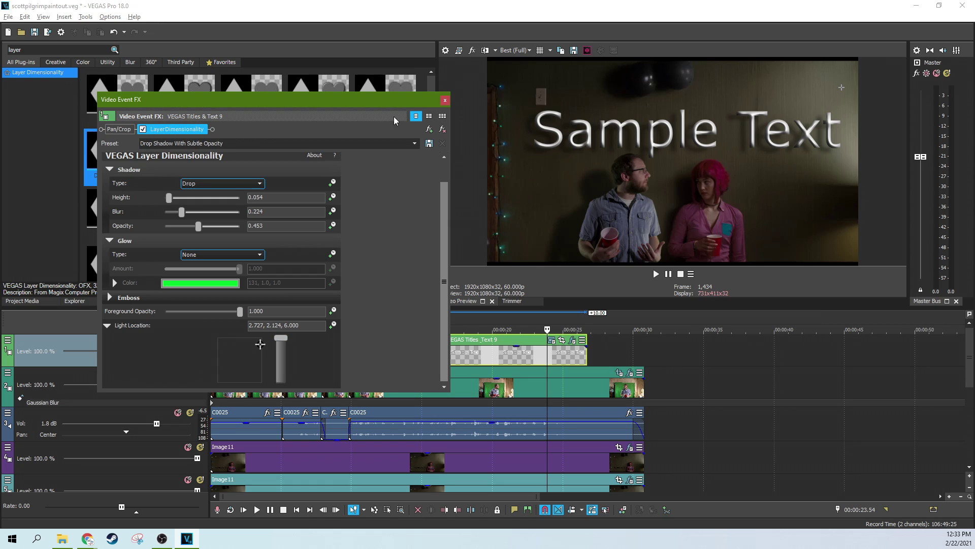
# Step: Toggle the title's LayerDimensionality effect off and on to compare, then close the FX window
pyautogui.click(143, 129)
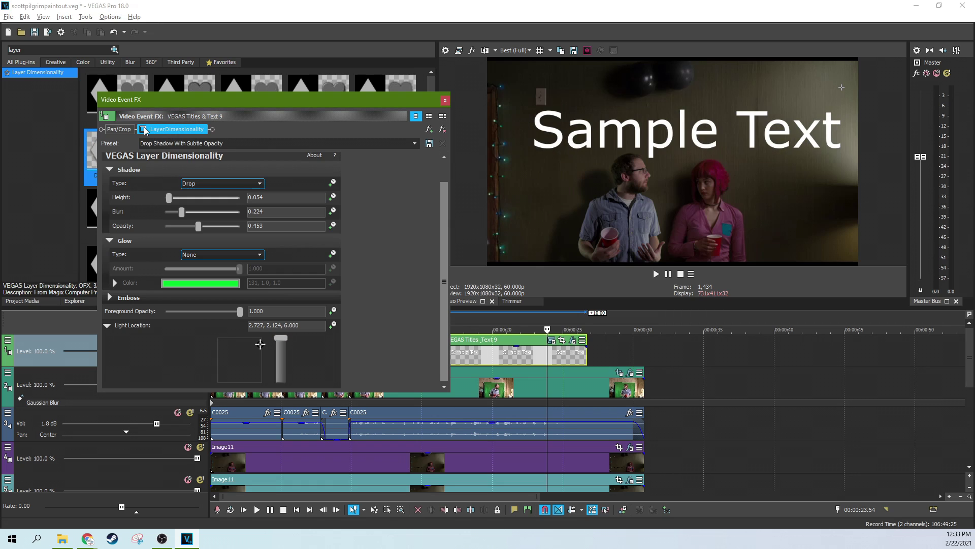
pyautogui.click(143, 130)
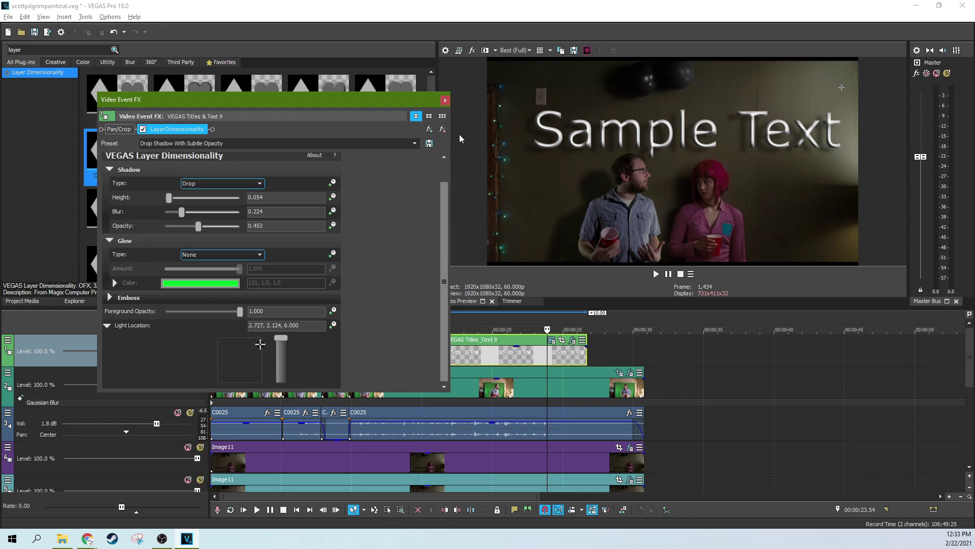
pyautogui.click(443, 129)
pyautogui.click(444, 99)
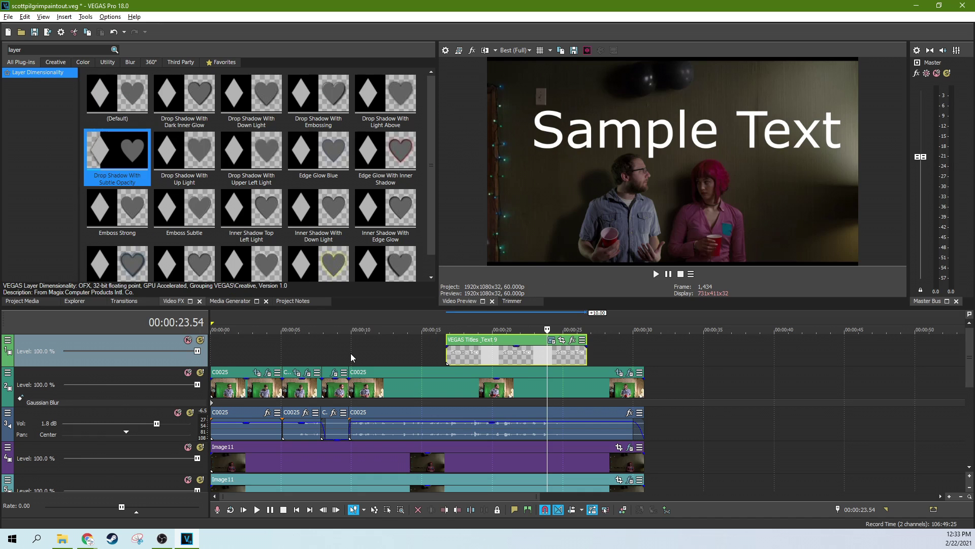
# Step: Solo track 2 and bring up clip C0025's Layer Dimensionality settings
pyautogui.click(201, 373)
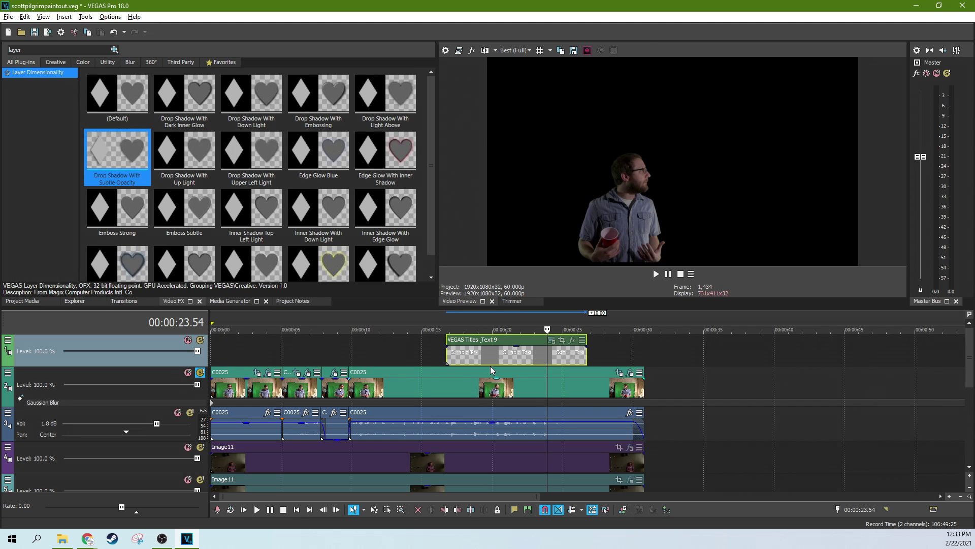
pyautogui.click(630, 372)
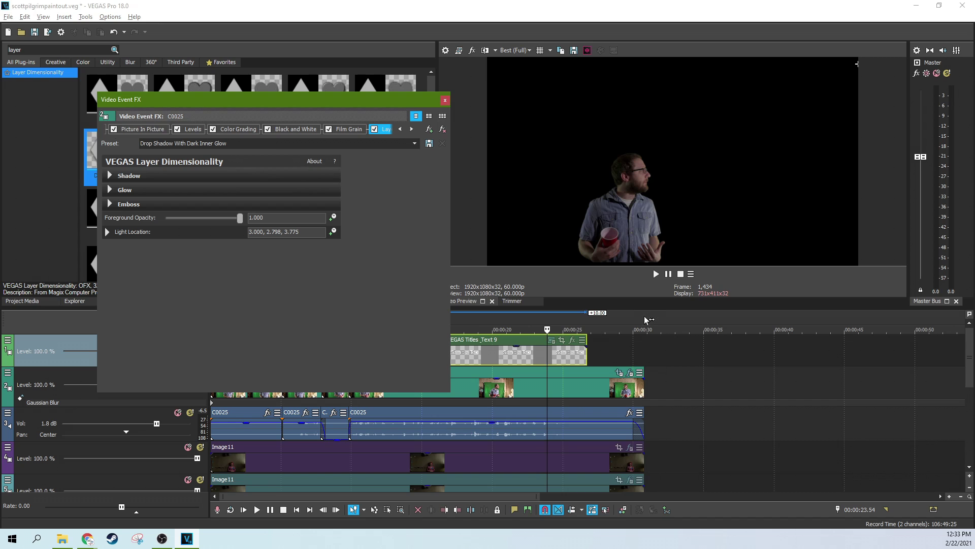
# Step: In the actor clip's Pan/Crop, toggle Bézier Masking off and on to compare, leaving it on
pyautogui.click(621, 373)
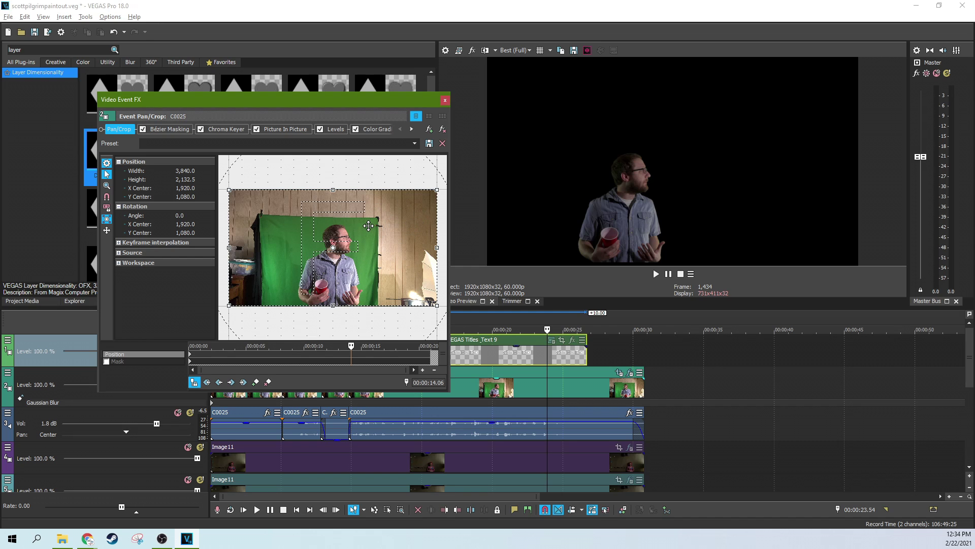
pyautogui.click(142, 131)
pyautogui.click(143, 131)
pyautogui.click(143, 131)
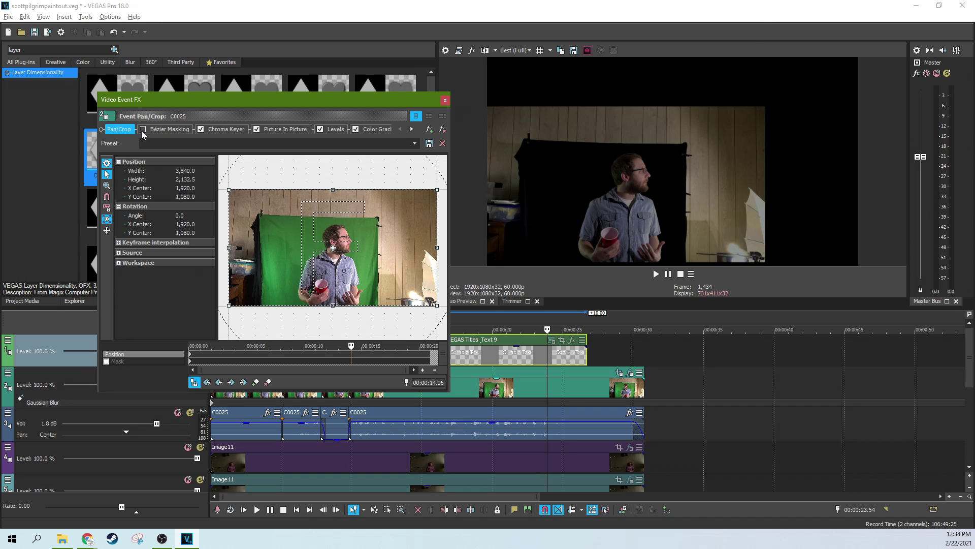
pyautogui.click(143, 131)
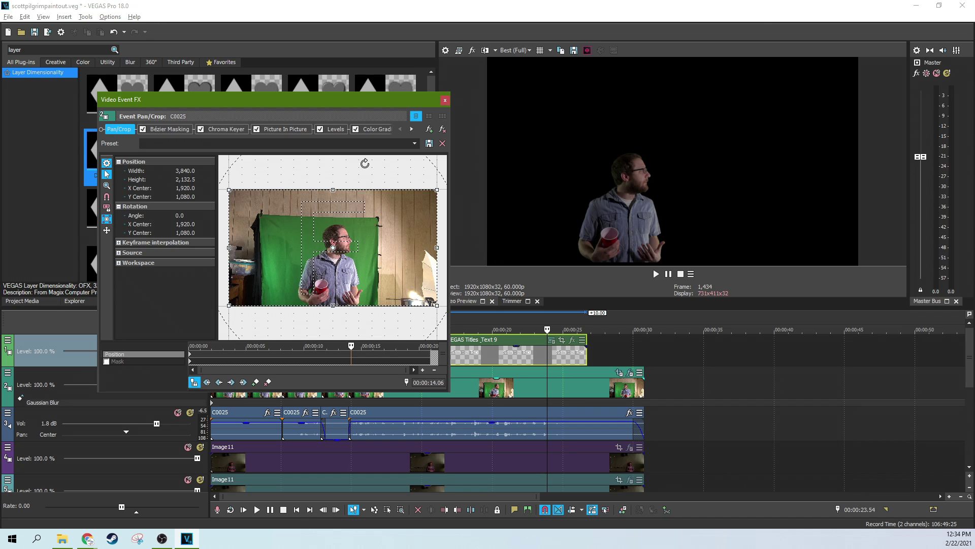
# Step: Scroll the actor's FX chain right, select LayerDimensionality and uncheck it
pyautogui.click(416, 130)
pyautogui.click(417, 130)
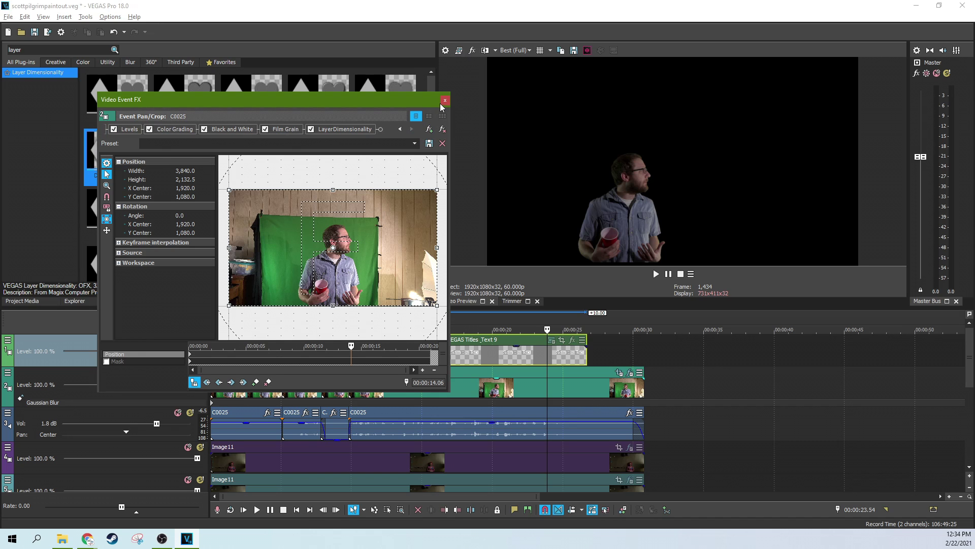
pyautogui.click(355, 131)
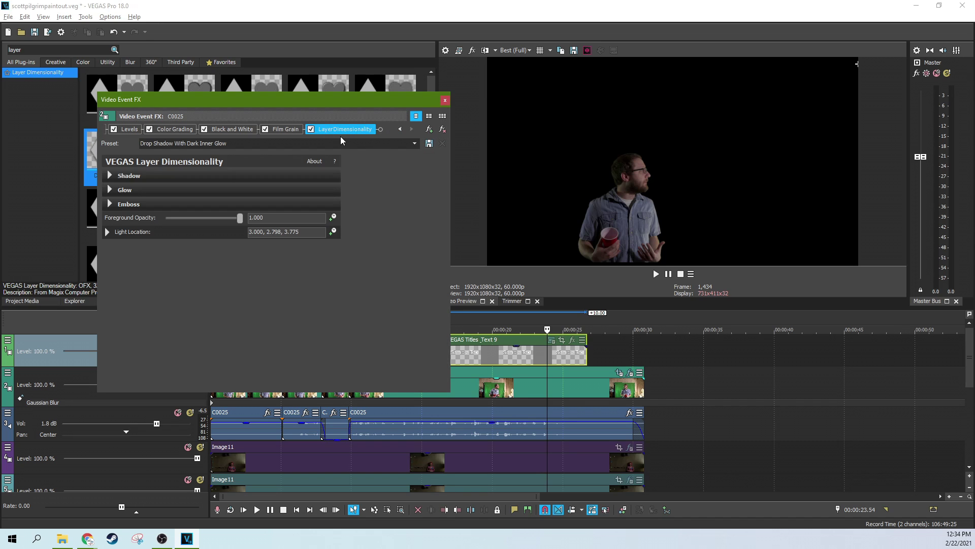
pyautogui.click(310, 130)
# Step: Unsolo track 2 and re-enable the actor's LayerDimensionality effect
pyautogui.moveTo(292, 100); pyautogui.dragTo(394, 90)
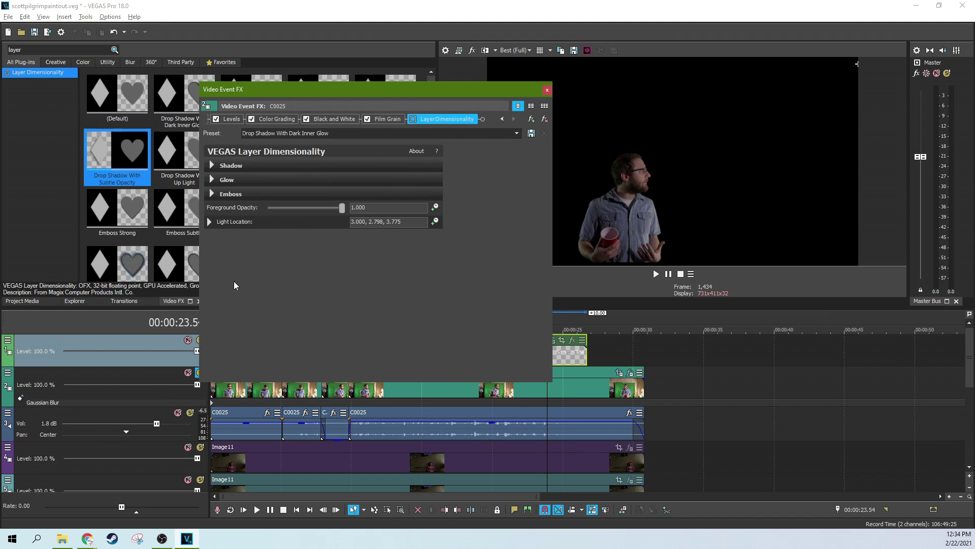
pyautogui.click(198, 374)
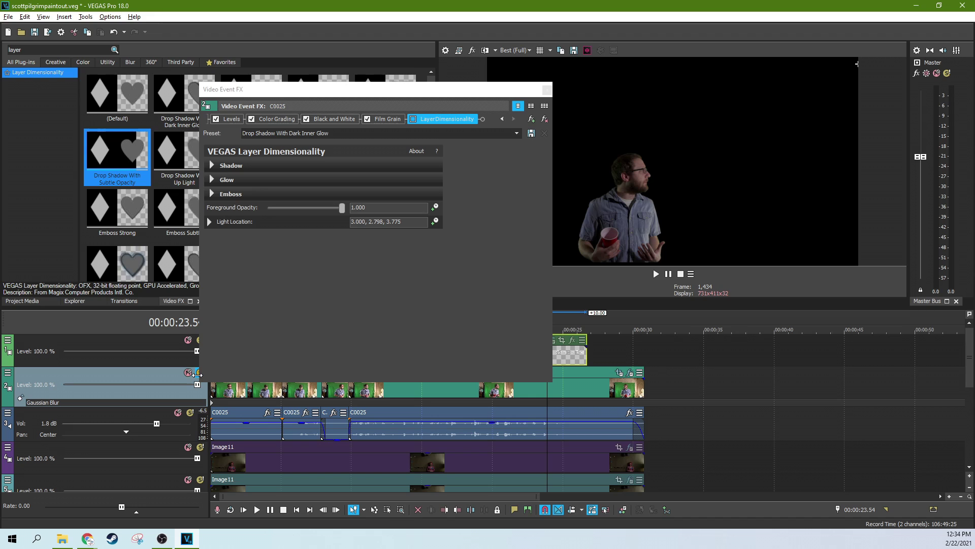
pyautogui.moveTo(359, 91); pyautogui.dragTo(239, 80)
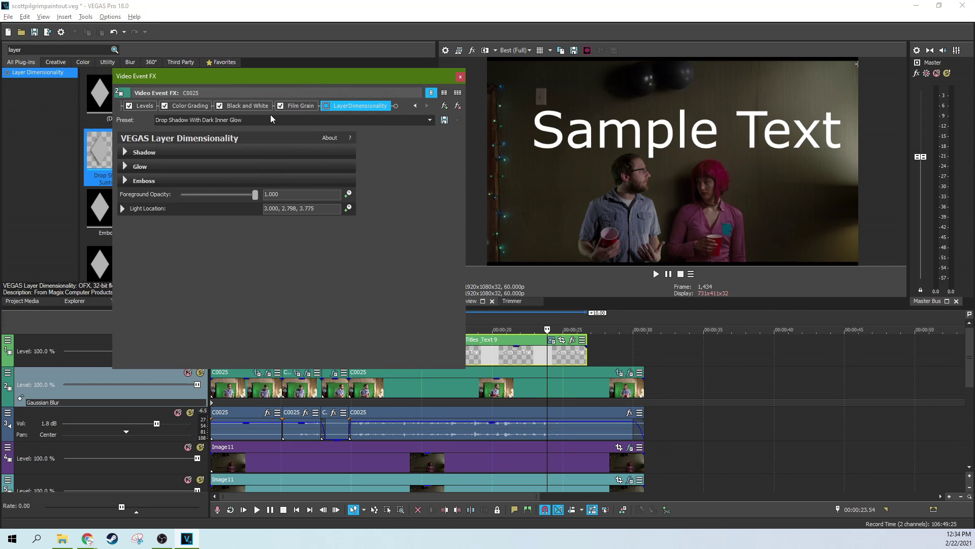
pyautogui.click(326, 106)
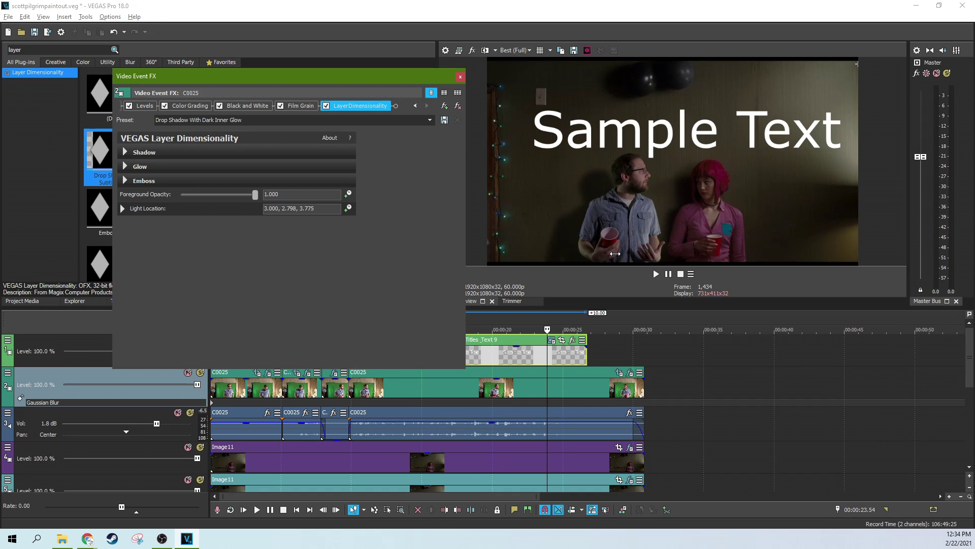
# Step: Expand Shadow and set the actor's shadow Blur to 0.408 and Opacity to 0.626
pyautogui.click(144, 153)
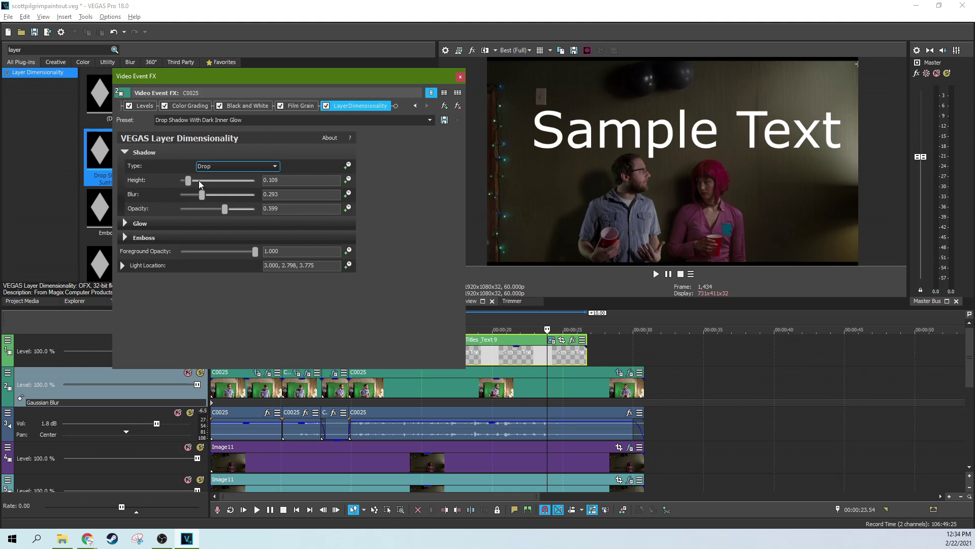
pyautogui.moveTo(201, 195); pyautogui.dragTo(209, 194)
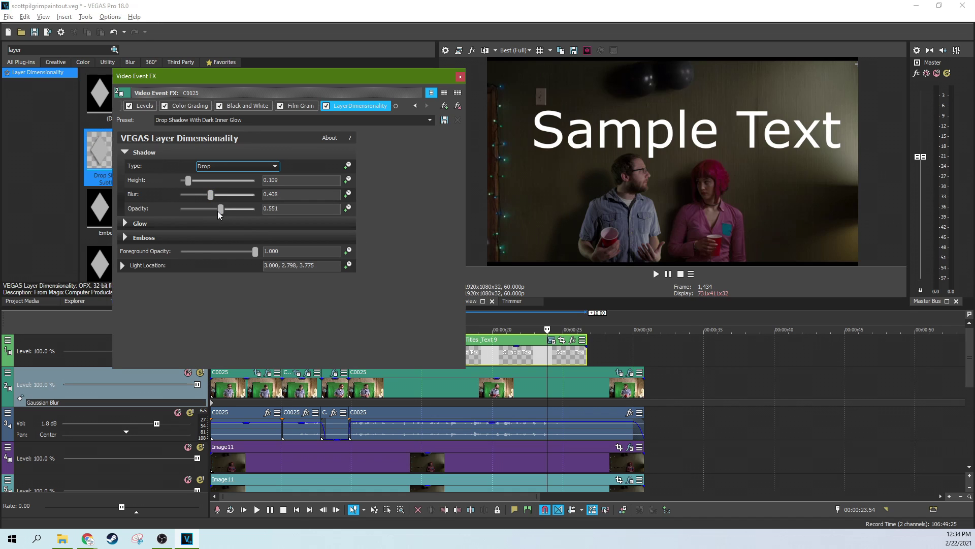
pyautogui.moveTo(182, 213); pyautogui.dragTo(200, 212)
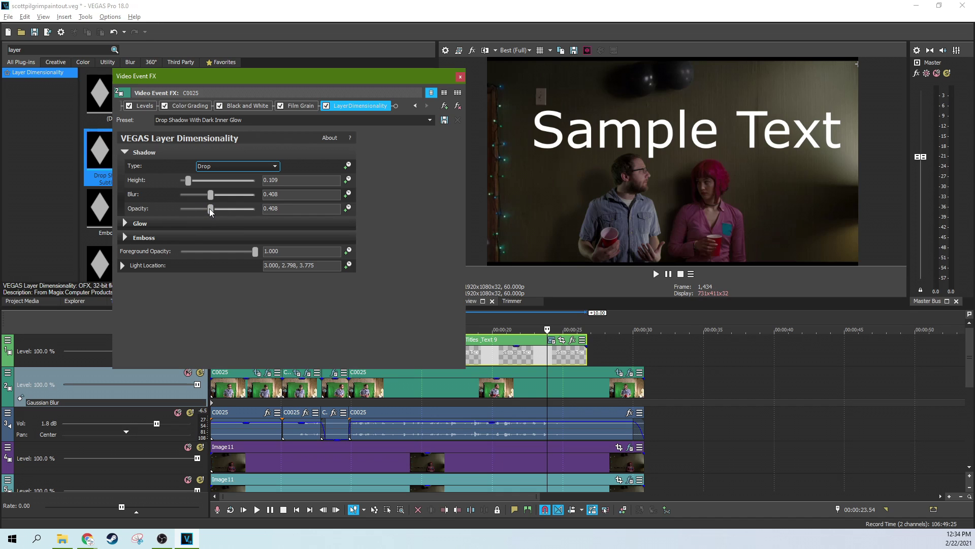
pyautogui.moveTo(209, 208); pyautogui.dragTo(224, 211)
pyautogui.moveTo(224, 210)
pyautogui.mouseDown()
pyautogui.moveTo(236, 212)
pyautogui.moveTo(227, 211)
pyautogui.mouseUp()
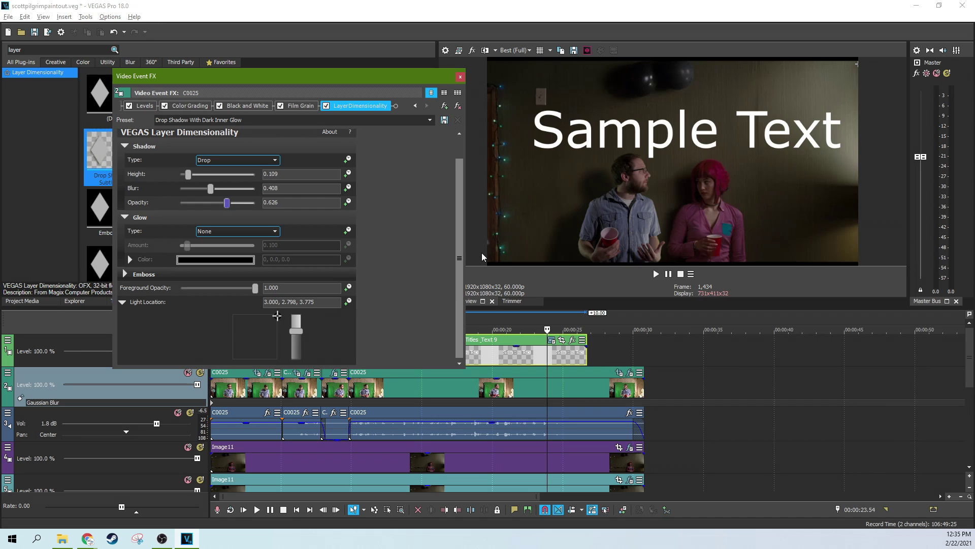
# Step: Review the actor's Levels, Color Grading, Black and White and Film Grain settings, then return
pyautogui.scroll(1, 305, 228)
pyautogui.click(145, 105)
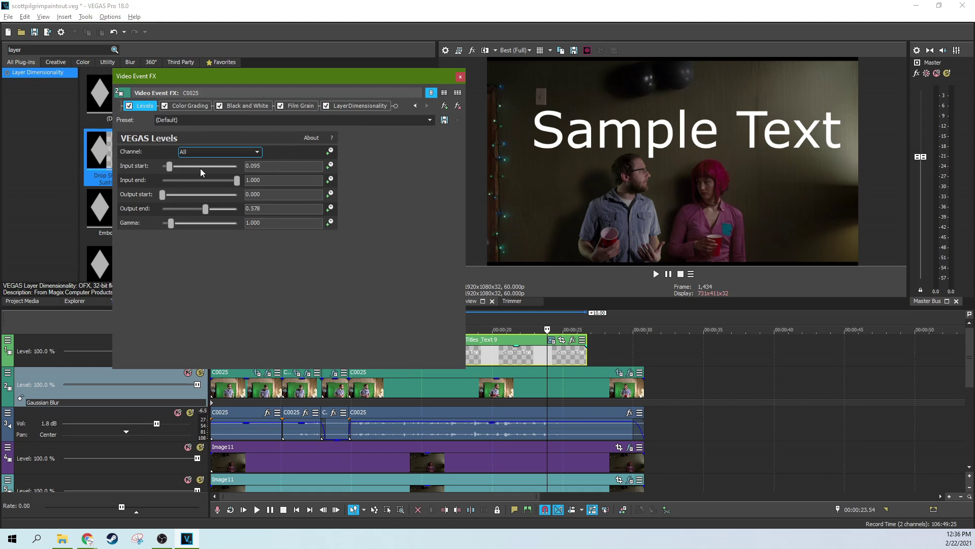
pyautogui.click(187, 105)
pyautogui.click(248, 105)
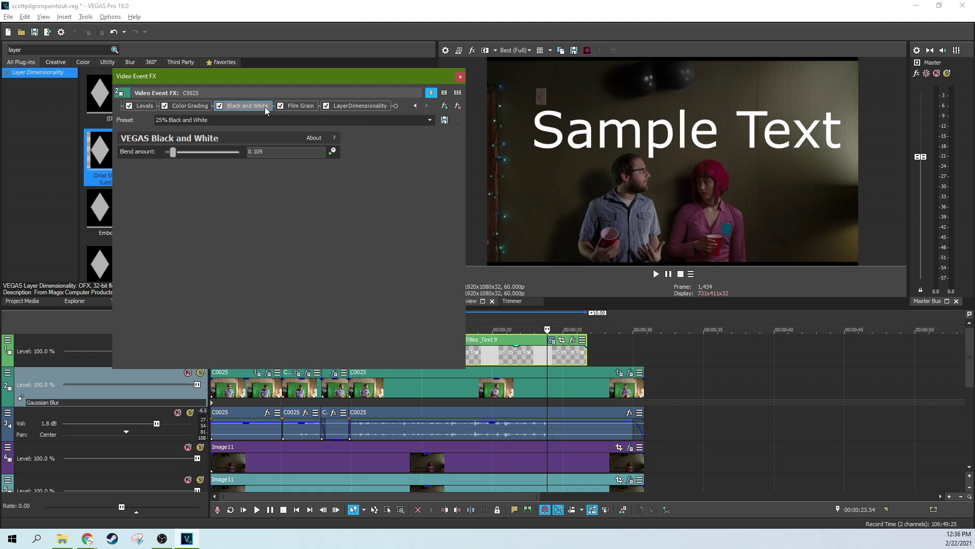
pyautogui.click(295, 108)
pyautogui.click(339, 106)
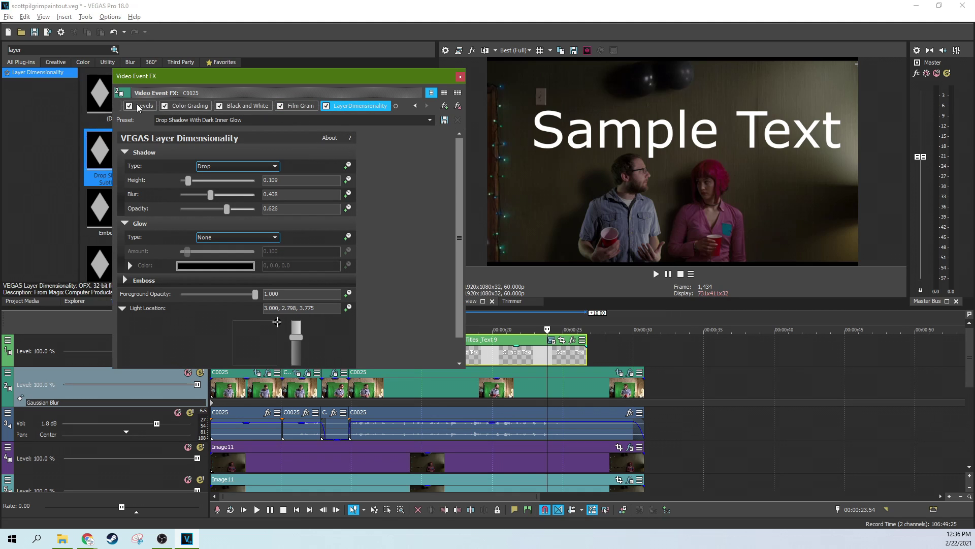
pyautogui.click(420, 106)
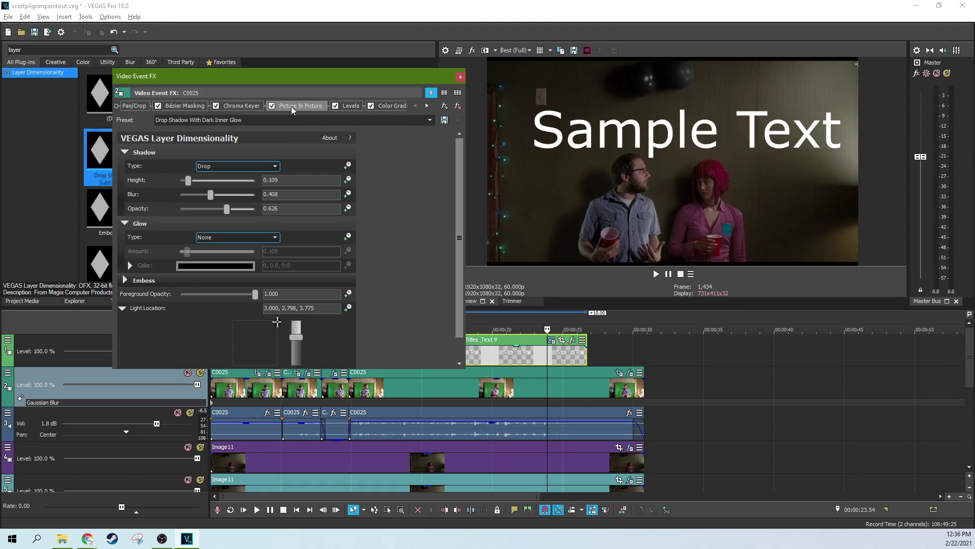
# Step: Open the Chroma Keyer: Green Screen settings, try softening the mask, and uncheck Show mask only
pyautogui.click(236, 107)
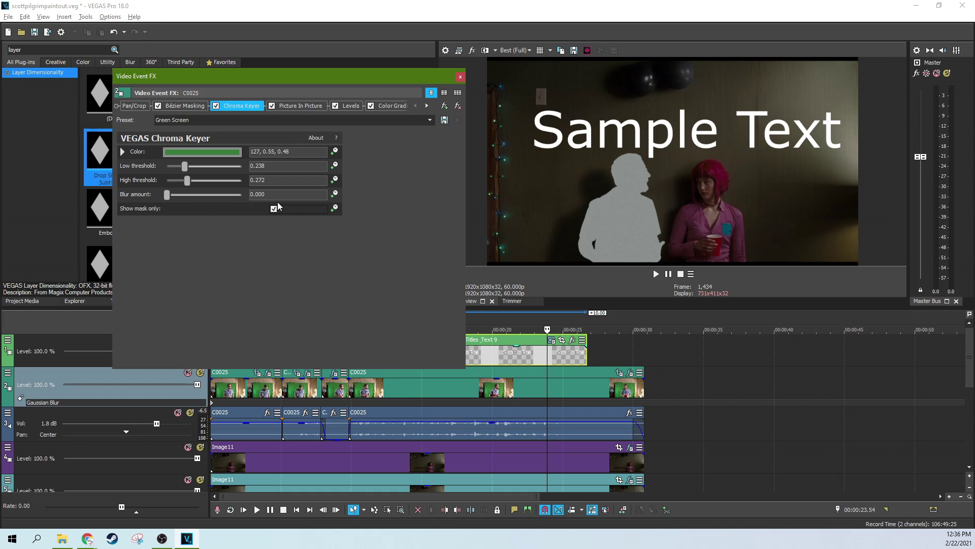
pyautogui.moveTo(167, 194)
pyautogui.mouseDown()
pyautogui.moveTo(178, 196)
pyautogui.moveTo(159, 201)
pyautogui.mouseUp()
pyautogui.click(273, 209)
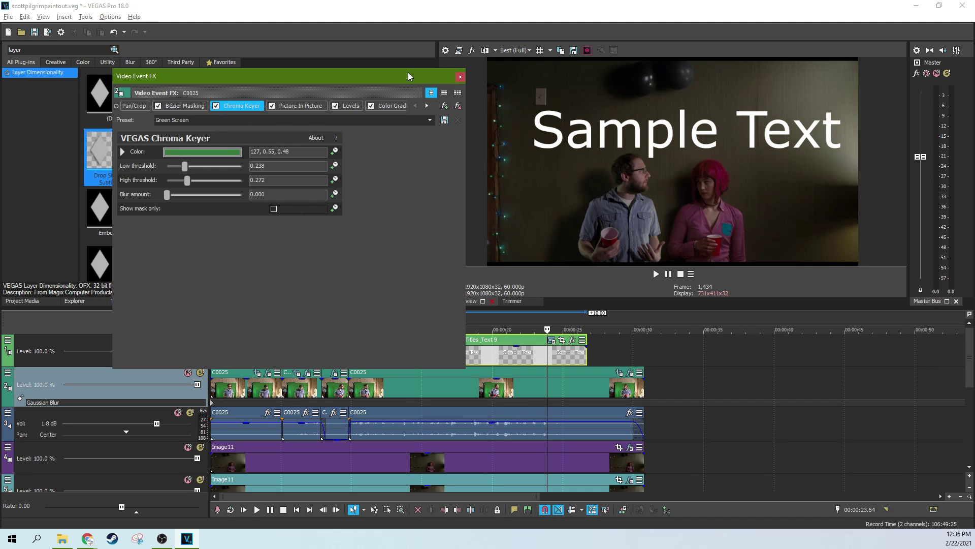